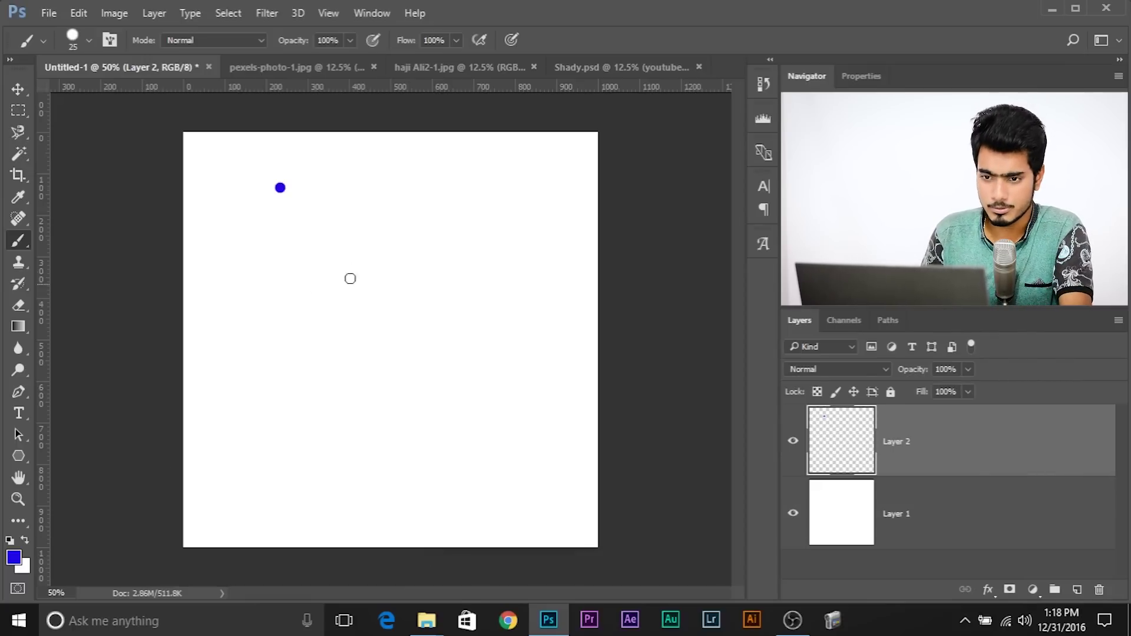
left_click_drag(380, 176, 390, 415)
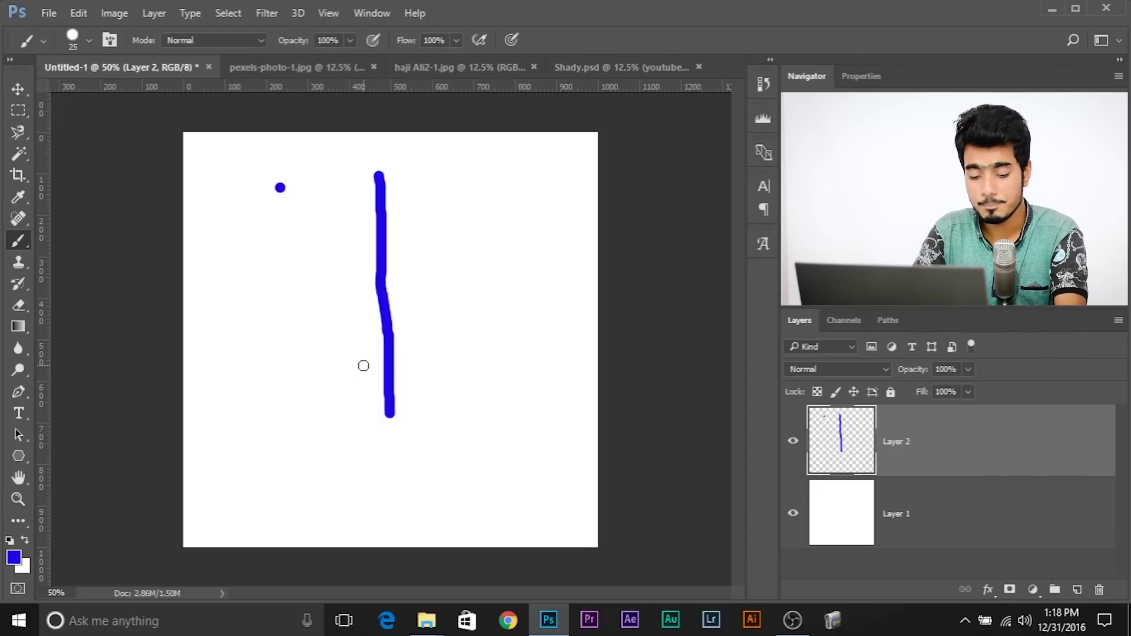
key("ctrl+alt+z")
key("ctrl+alt+z")
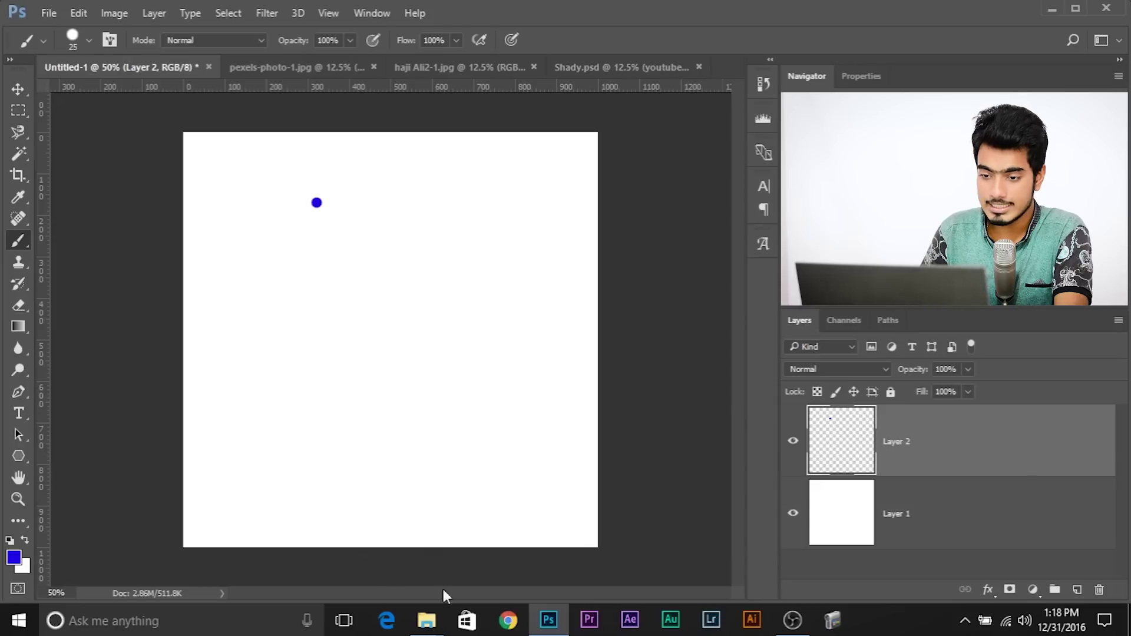
Paint three separate straight blue brush lines on Layer 2, each joining a start dot to an end point
left_click(442, 457, "shift")
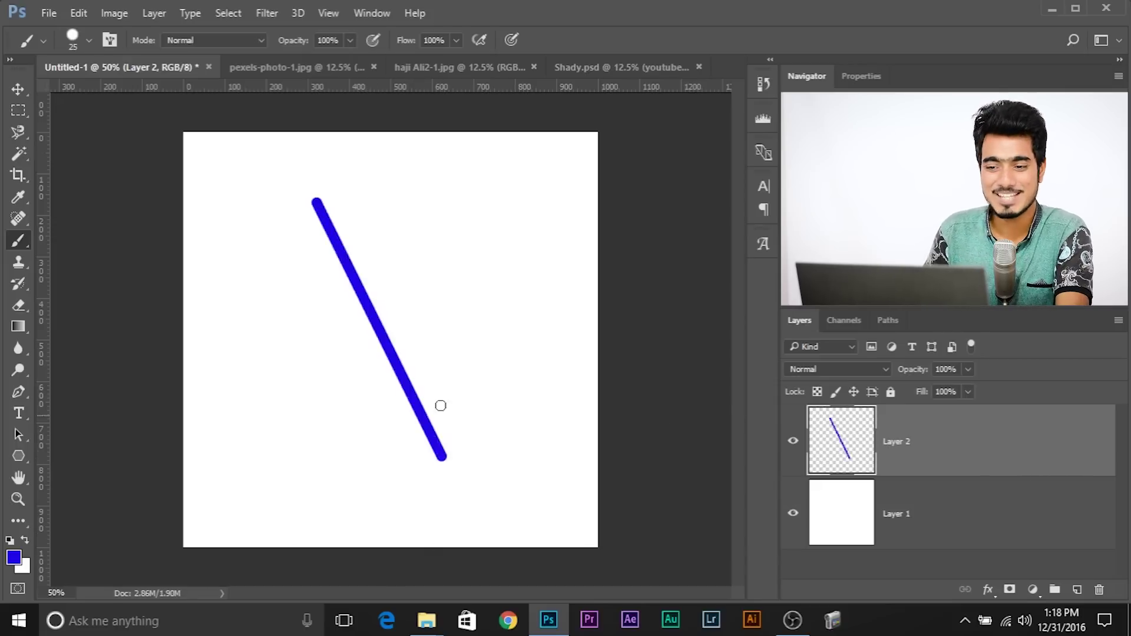
left_click(465, 284)
left_click(494, 457, "shift")
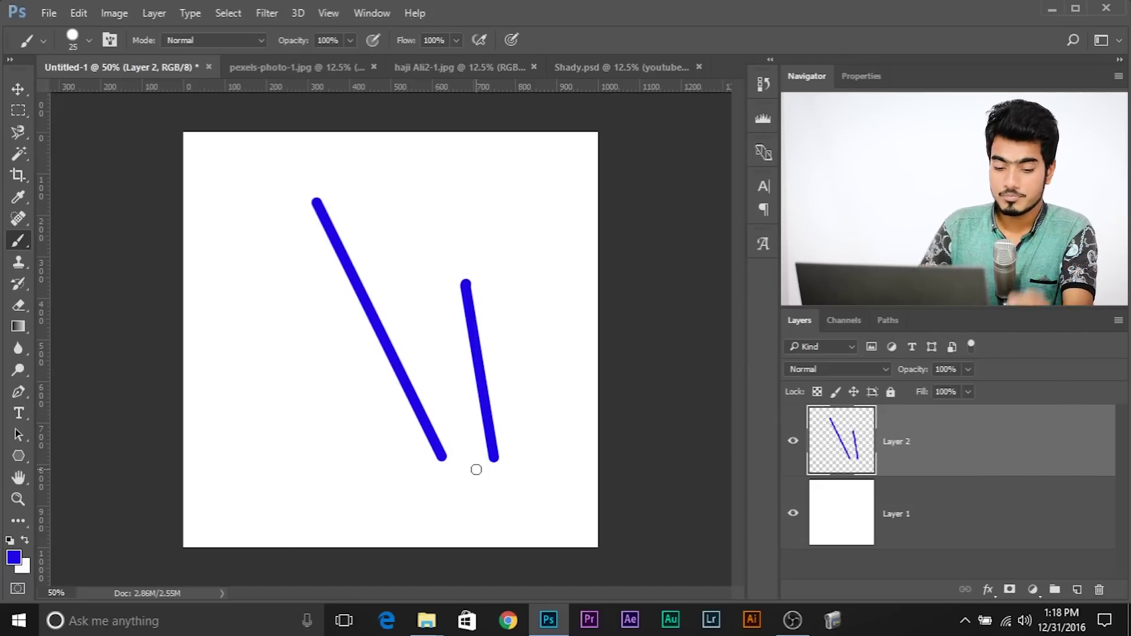
left_click(264, 249)
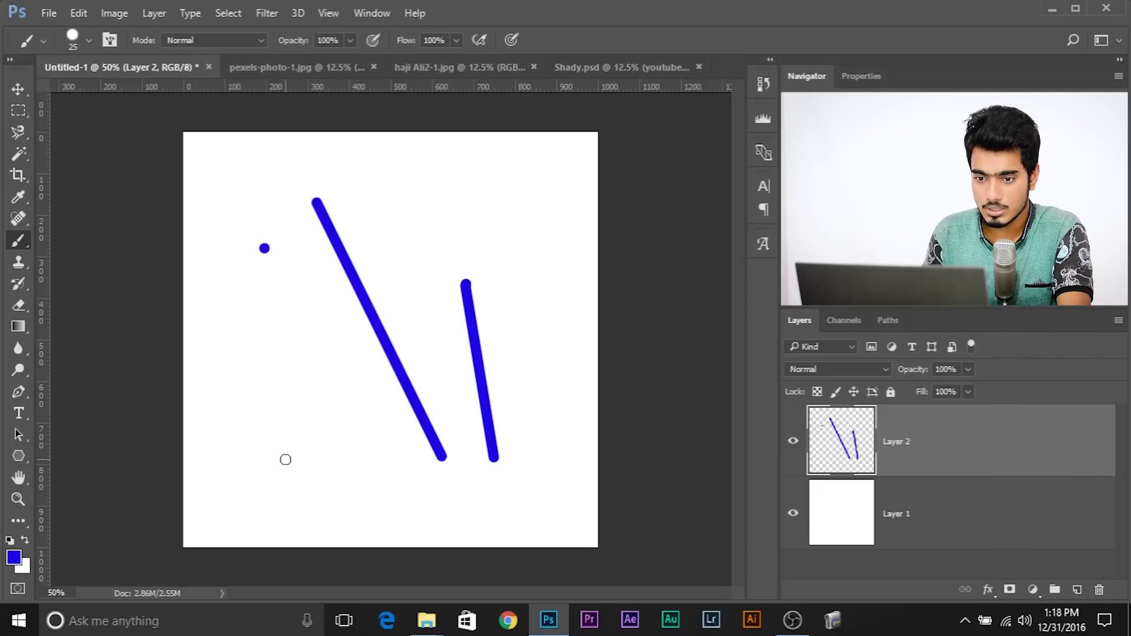
left_click(285, 460, "shift")
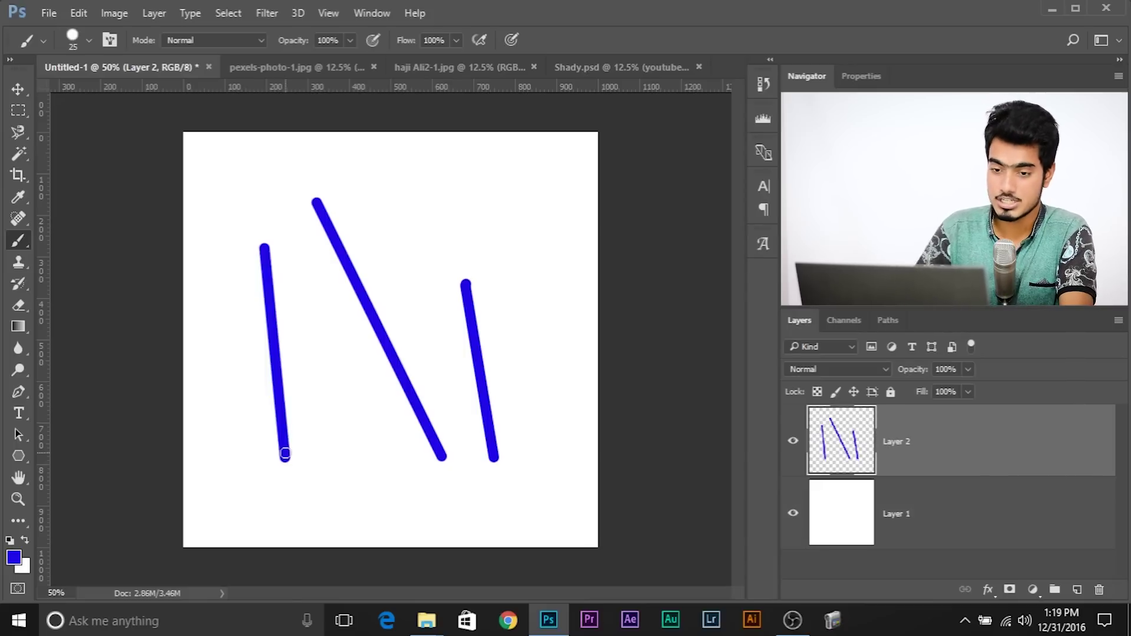
Extend the leftmost line's lower end into a continuous zigzag of straight blue segments crossing the canvas
left_click(284, 458)
left_click(456, 213, "shift")
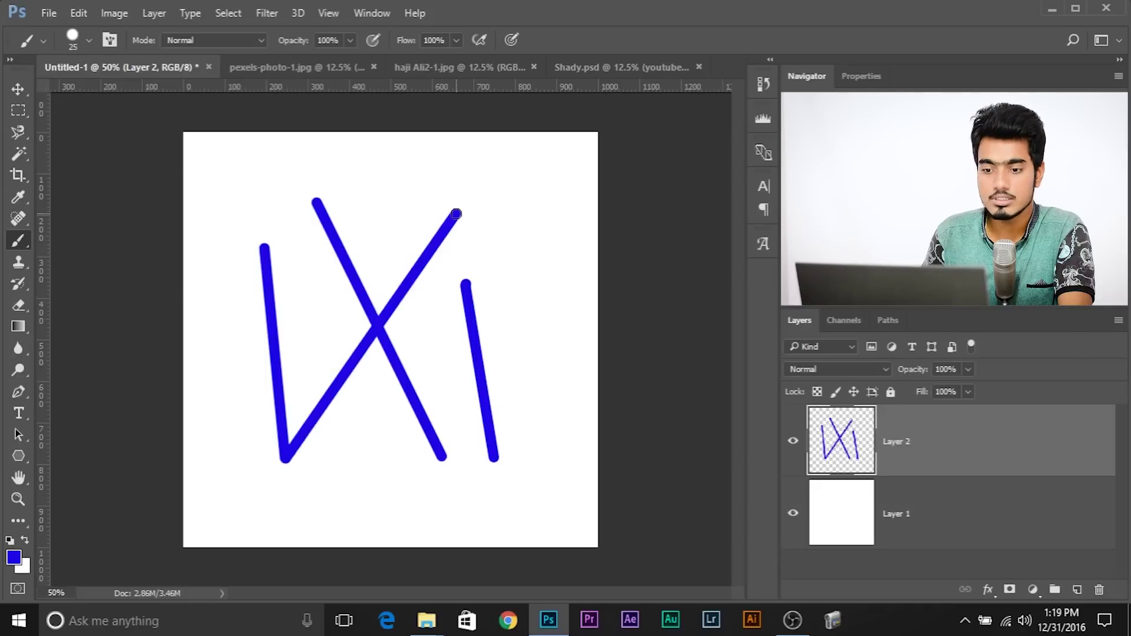
left_click(555, 475)
left_click(457, 212, "shift")
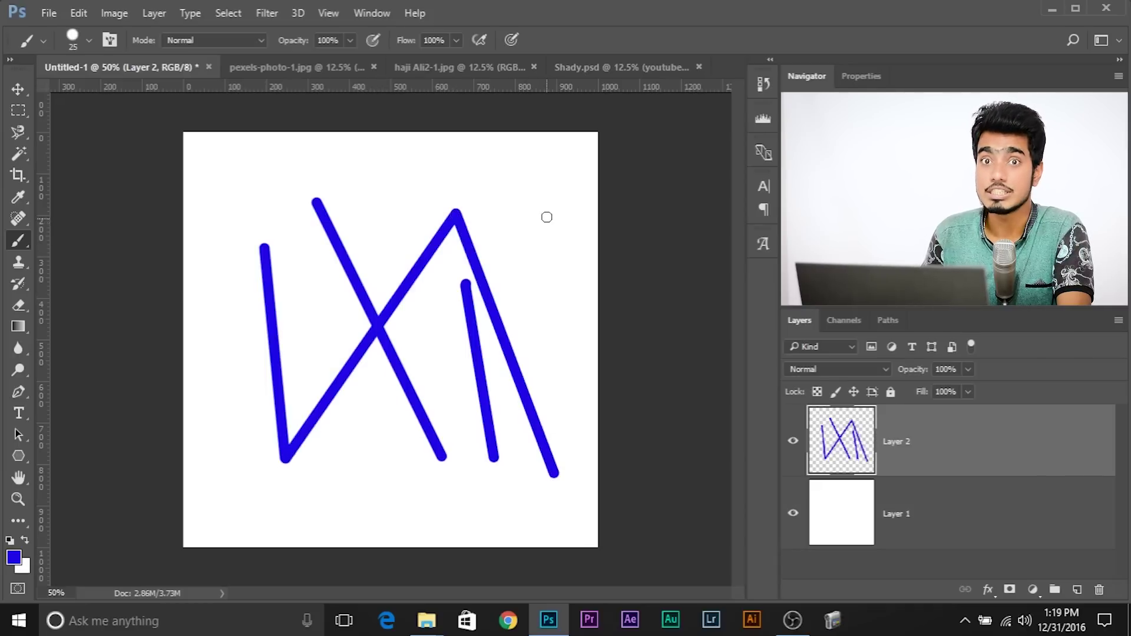
left_click(549, 197, "shift")
left_click(377, 166, "shift")
left_click(322, 302, "shift")
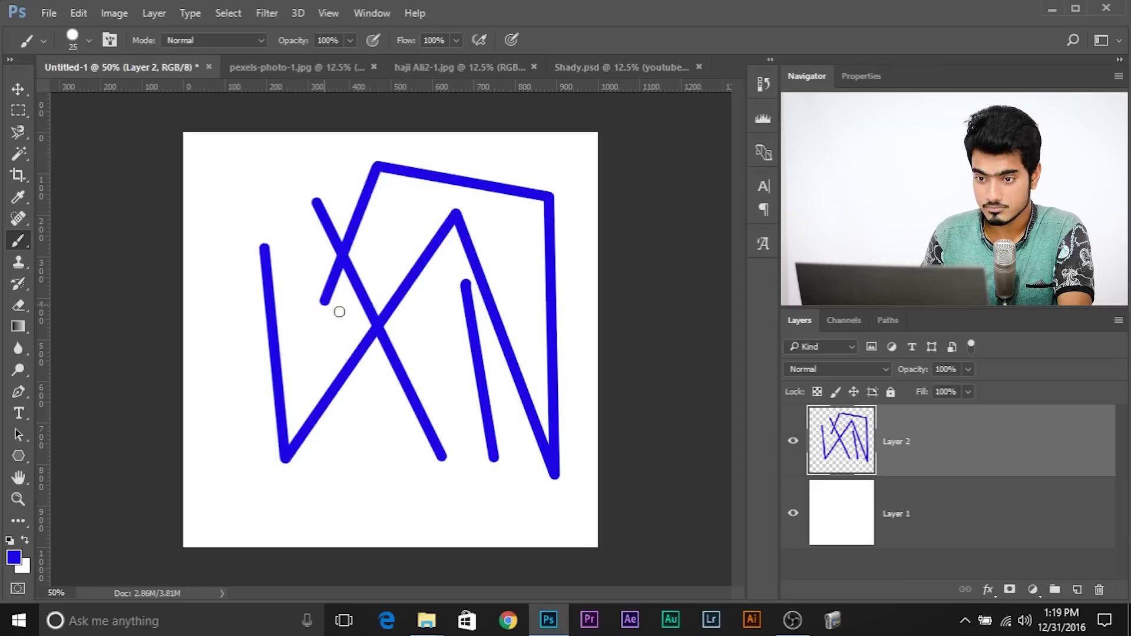
left_click(401, 350, "shift")
Replace the painted layer with a new empty layer and dab separate blue dots across the canvas
mouse_move(1021, 419)
left_mouse_down()
mouse_move(1102, 554)
mouse_move(1099, 590)
left_mouse_up()
left_click(1076, 590)
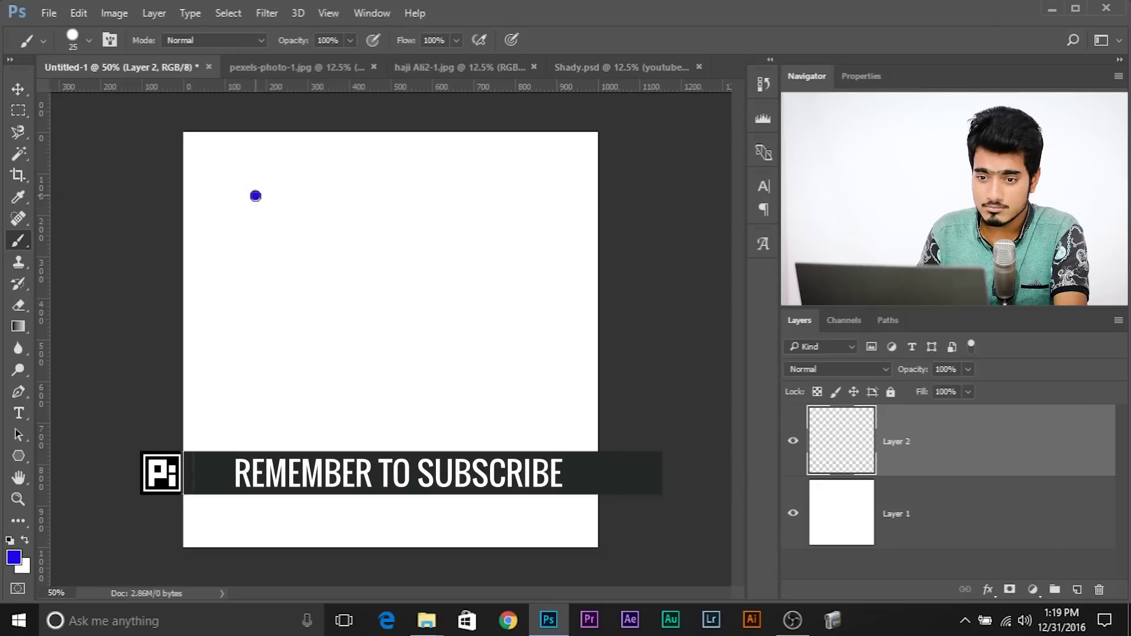
left_click(436, 228)
left_click(427, 403)
left_click(229, 413)
left_click(257, 325)
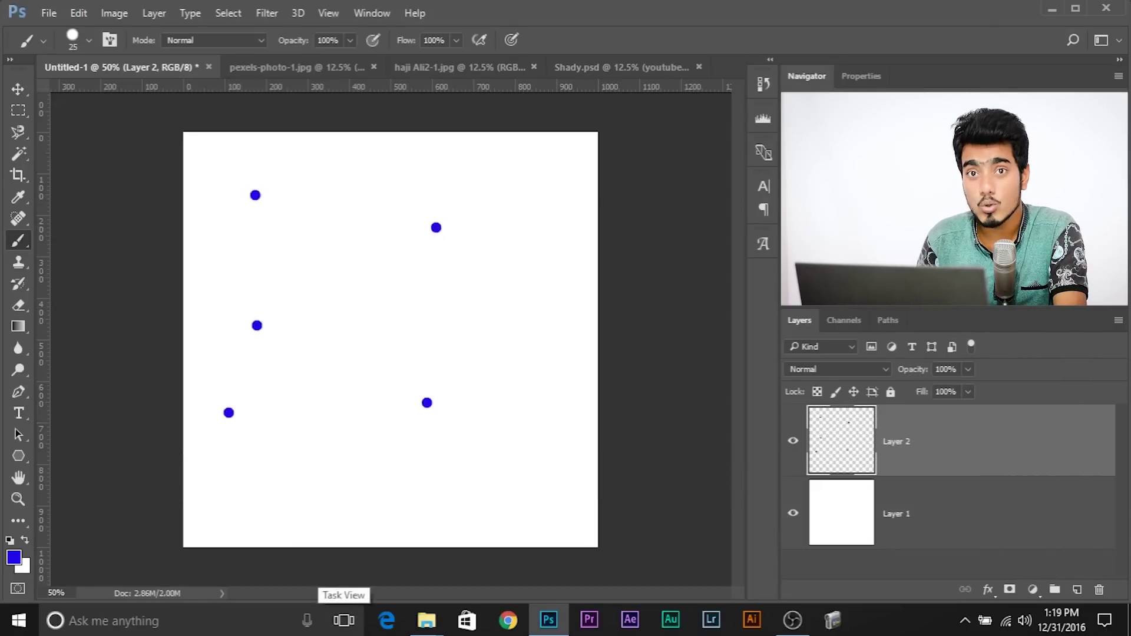
Paint a chain of six connected straight blue segments starting from the last dot
left_click(371, 469, "shift")
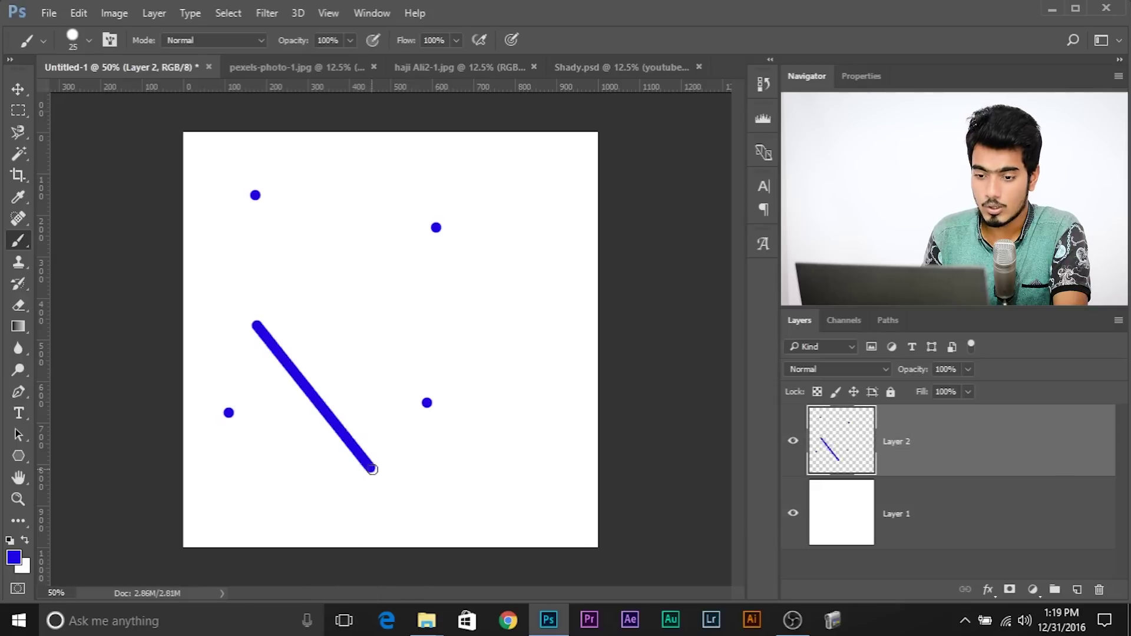
left_click(517, 395, "shift")
left_click(411, 313, "shift")
left_click(441, 216, "shift")
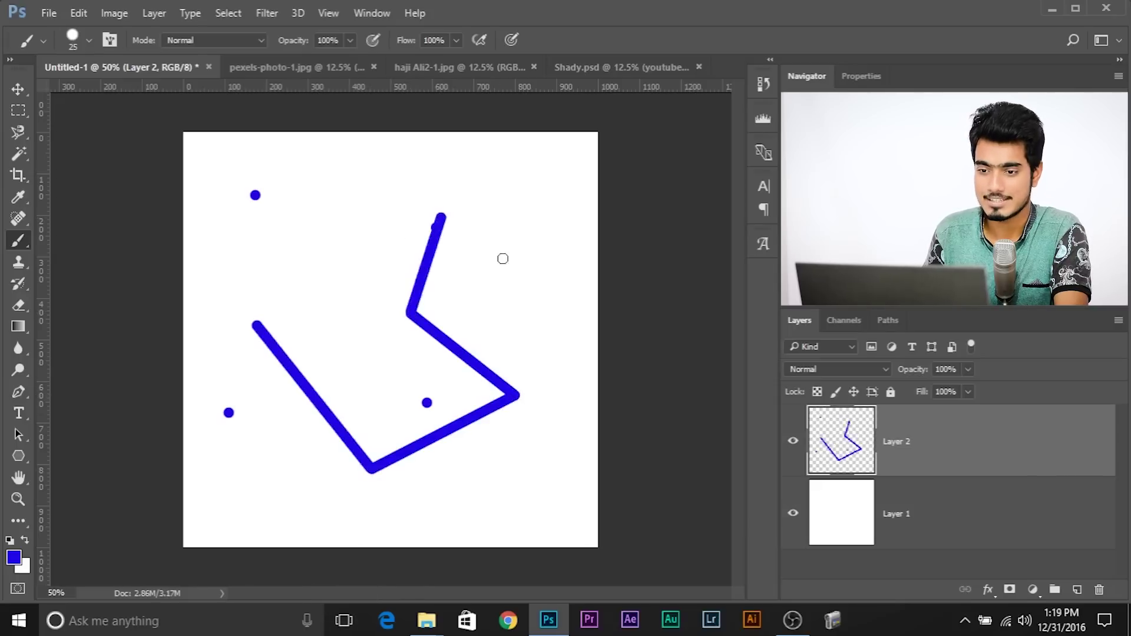
left_click(539, 278, "shift")
left_click(488, 326, "shift")
Add a few more separate dots, and from the last one paint a chain of five straight segments around the first shape
left_click(458, 334)
left_click(327, 351)
left_click(531, 454)
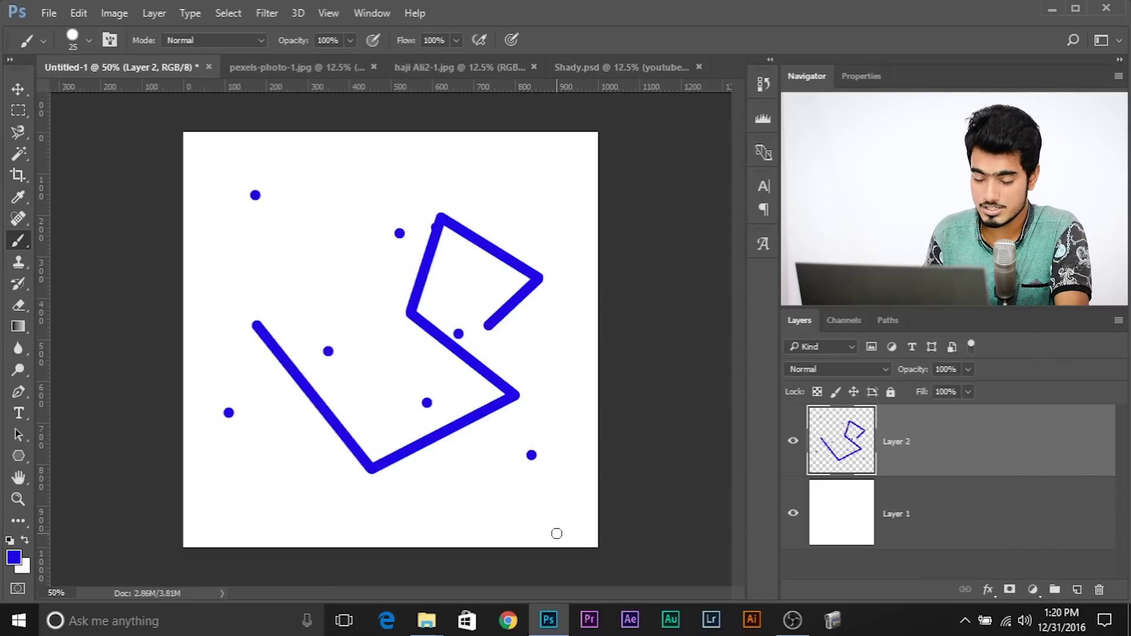
left_click(555, 533, "shift")
left_click(445, 539, "shift")
left_click(286, 415, "shift")
left_click(341, 272, "shift")
left_click(393, 227, "shift")
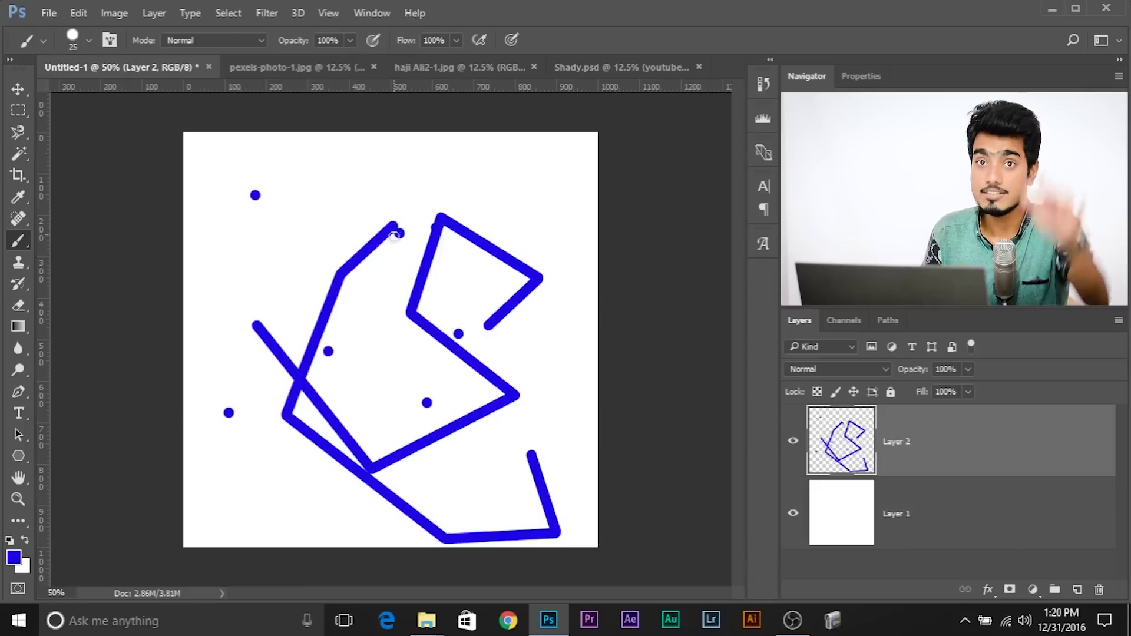
Dab more dots and paint another straight-segment chain from the upper left, past the right canvas edge and up to the upper right
left_click(184, 390)
left_click(347, 425)
left_click(310, 227)
left_click_drag(252, 234, 252, 248)
left_click(311, 354, "shift")
left_click(613, 417, "shift")
left_click(509, 229, "shift")
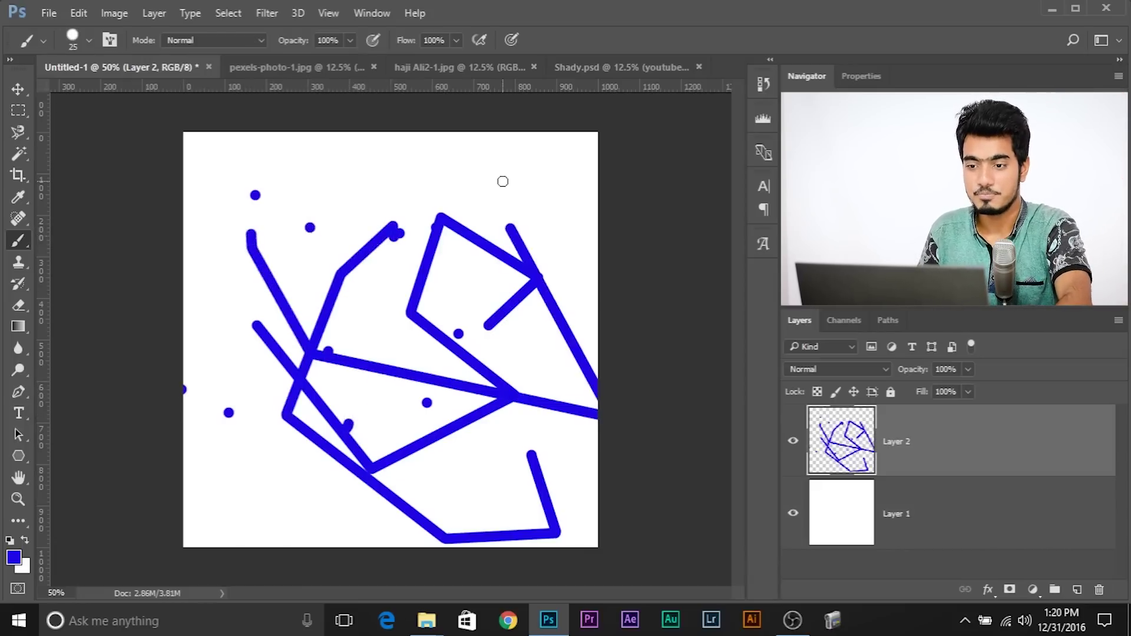
left_click(502, 179, "shift")
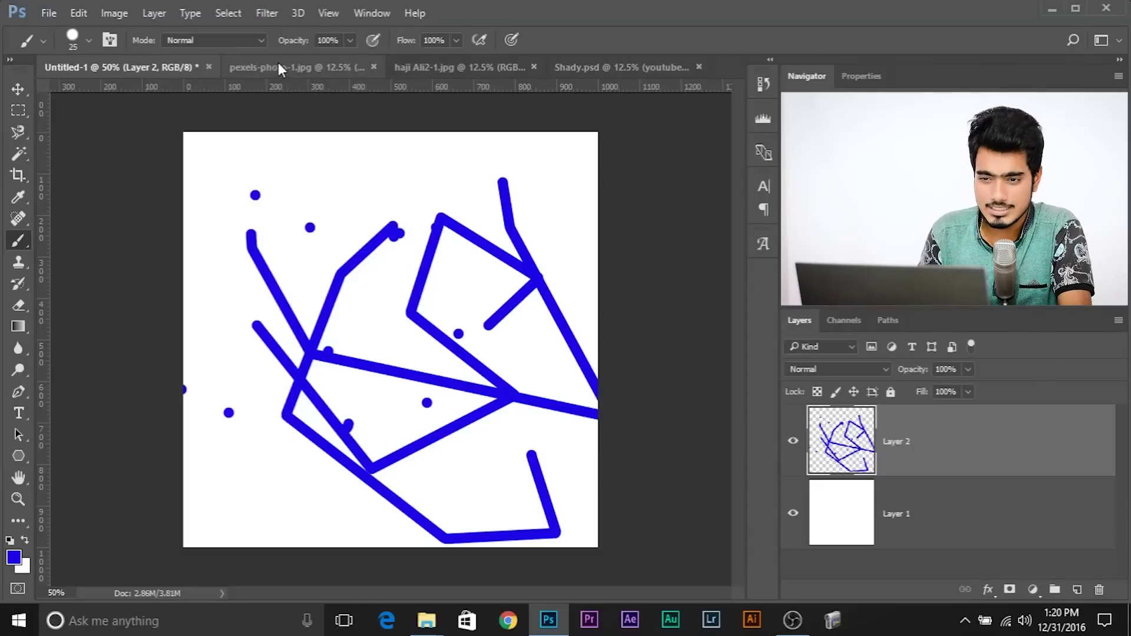
Switch to the pexels-photo-1.jpg document and unlock its Background layer
left_click(280, 62)
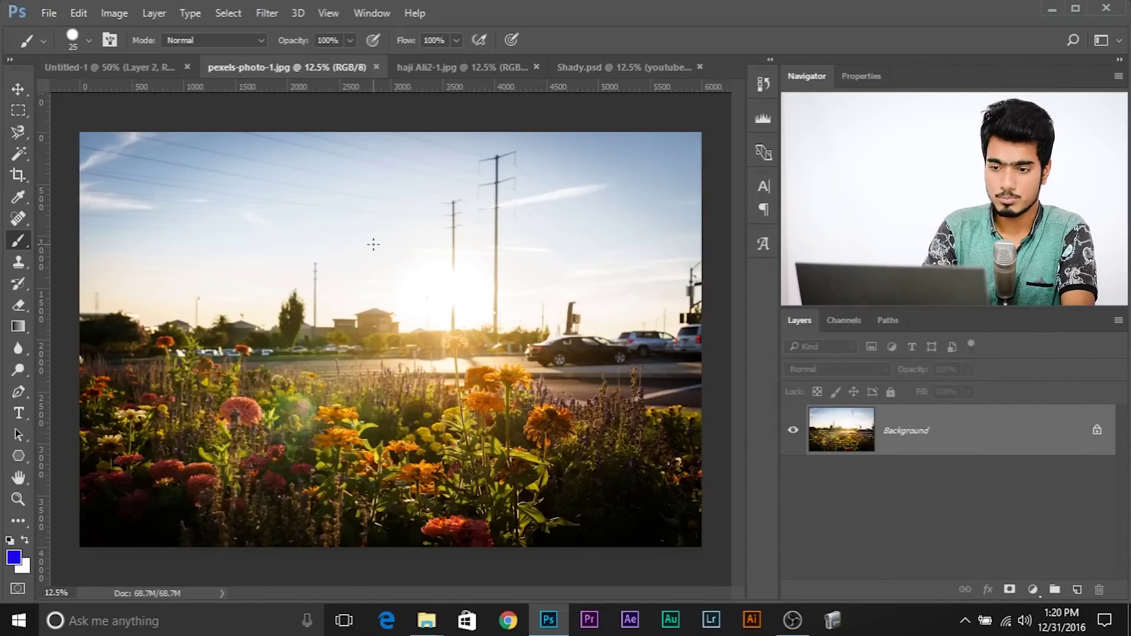
key("ctrl+plus")
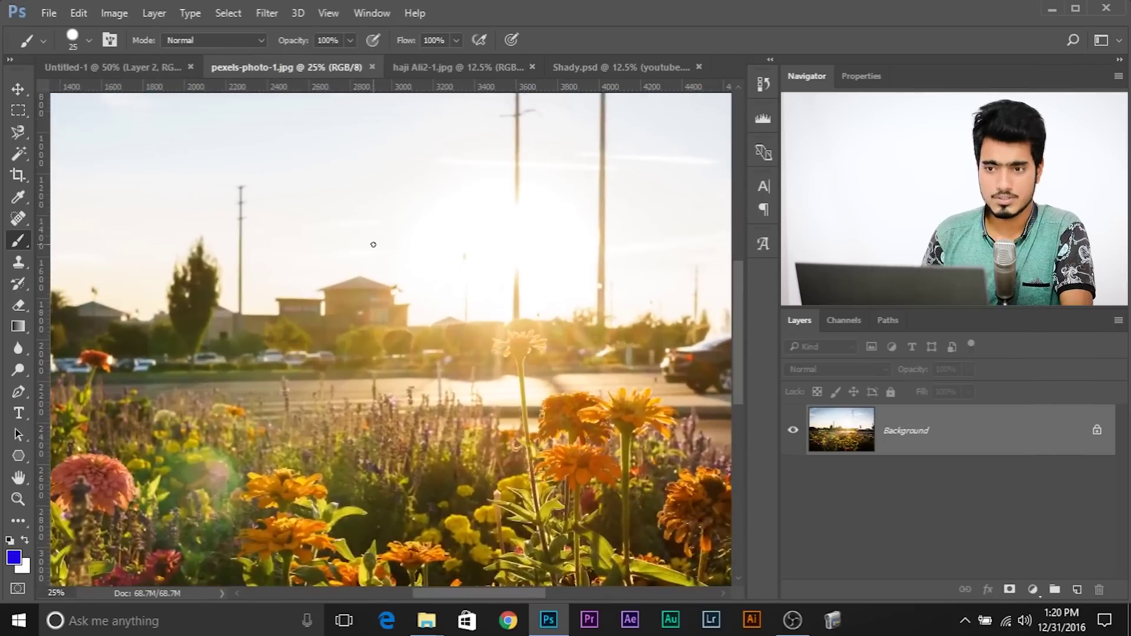
left_click(1096, 430)
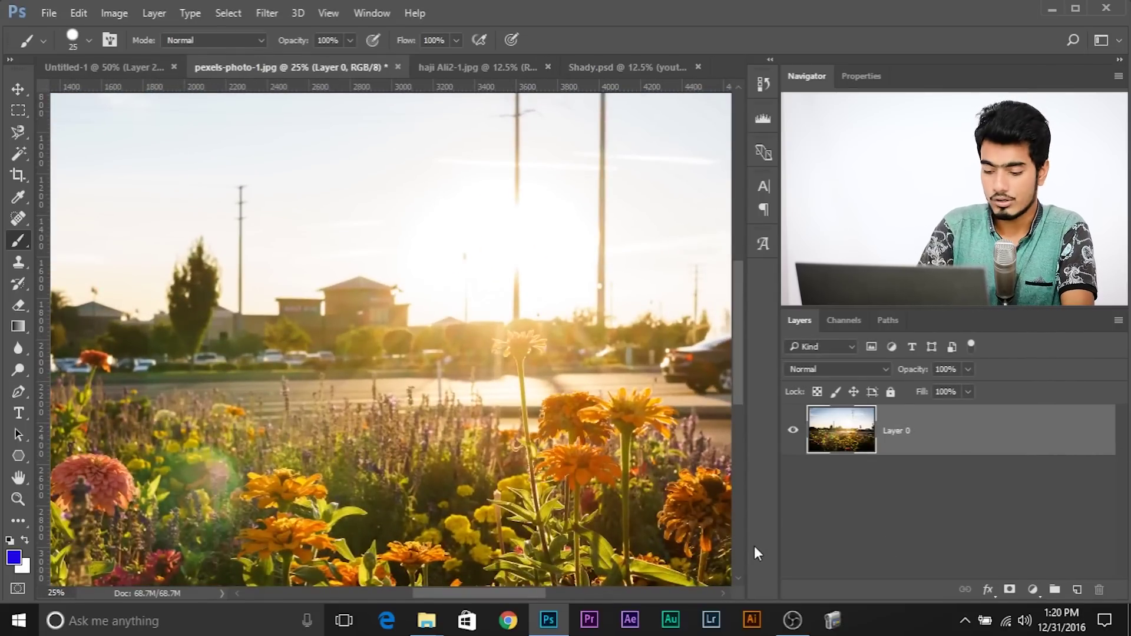
key("ctrl+minus")
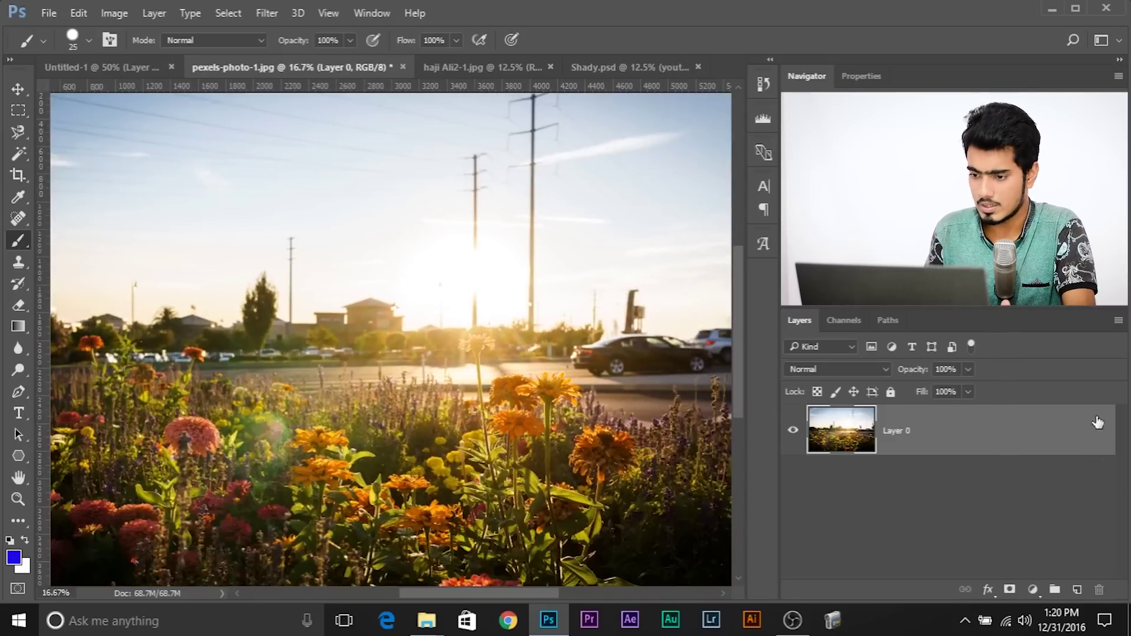
Remove the taller utility pole with one straight Spot Healing Brush stroke from its top to near its base, using brush size 107
key("ctrl+plus")
key("ctrl+plus")
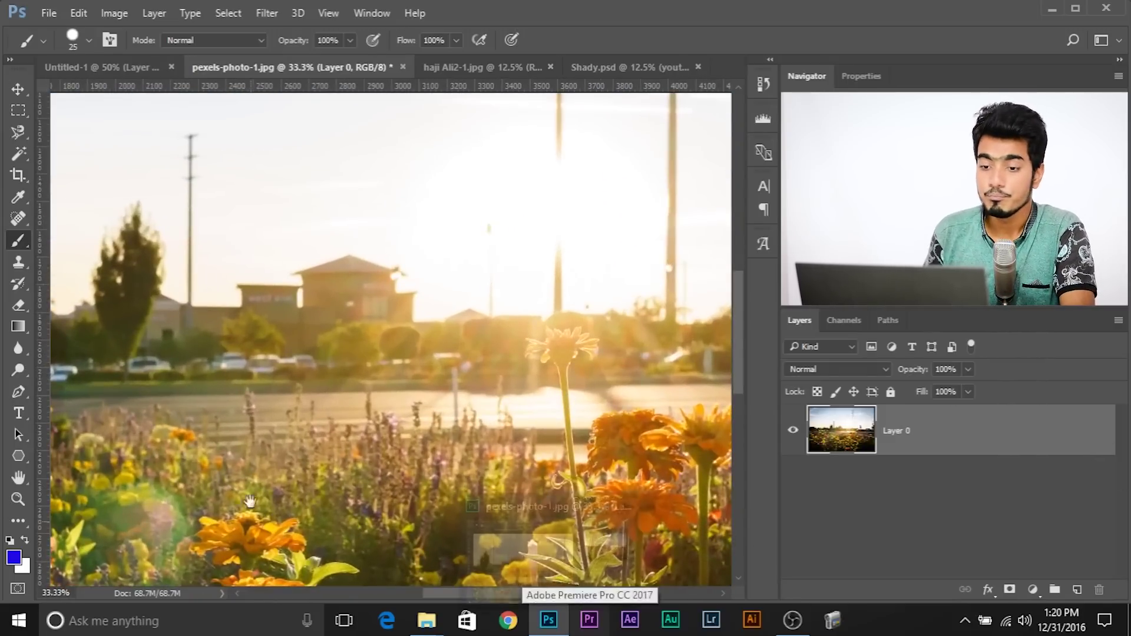
left_click_drag(332, 265, 283, 518)
left_click_drag(470, 107, 384, 149)
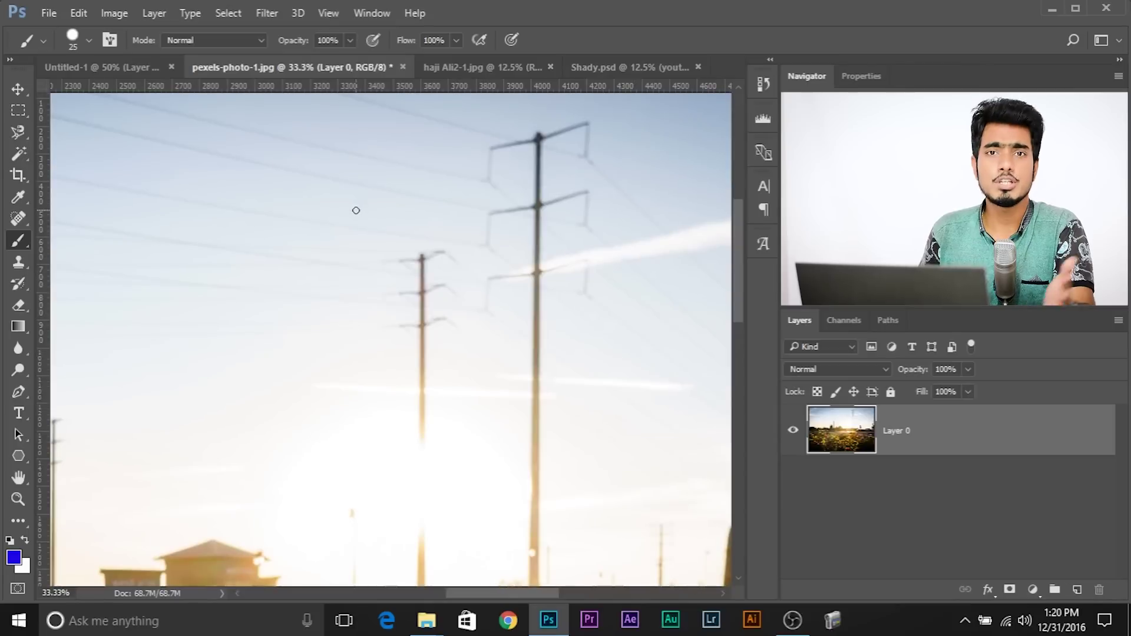
left_click(18, 218)
left_click(48, 216)
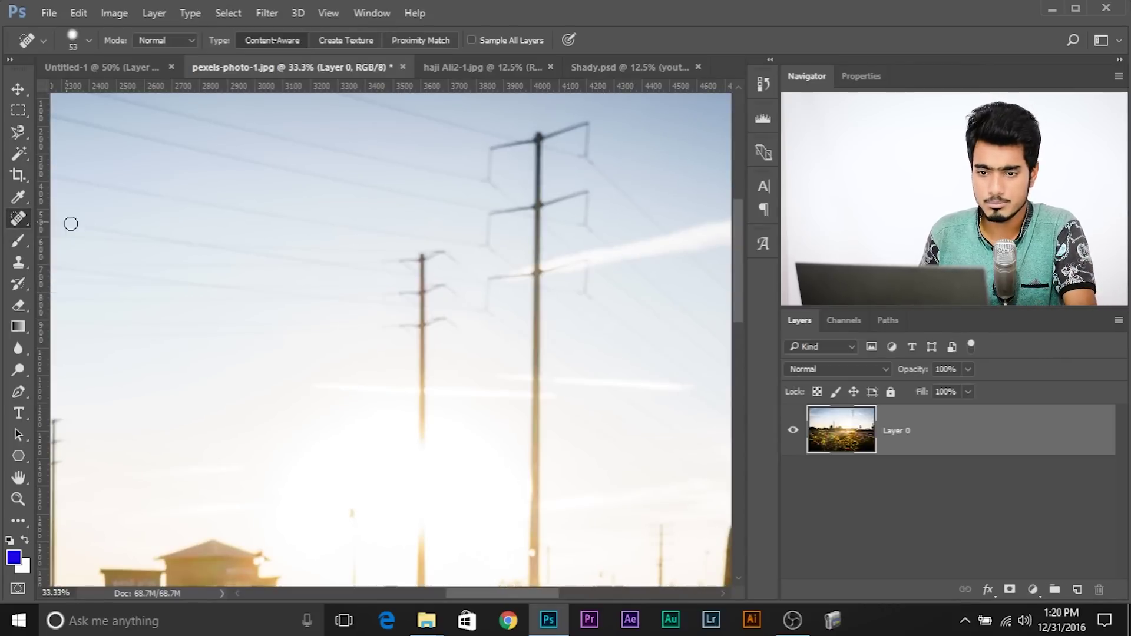
left_click_drag(462, 157, 416, 159)
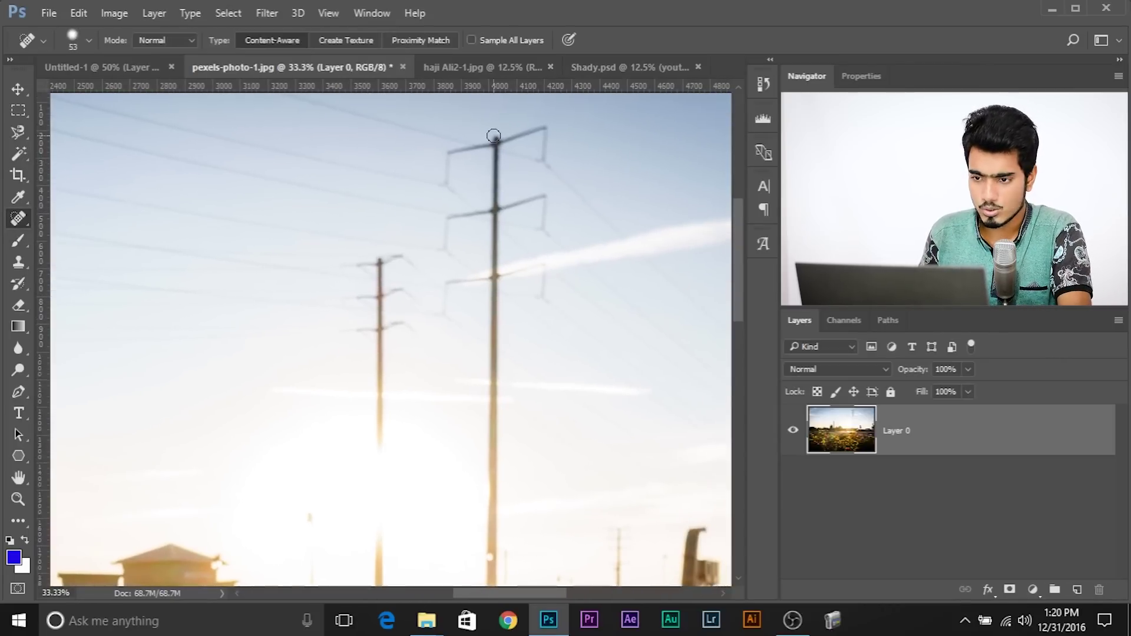
left_click_drag(495, 135, 503, 409)
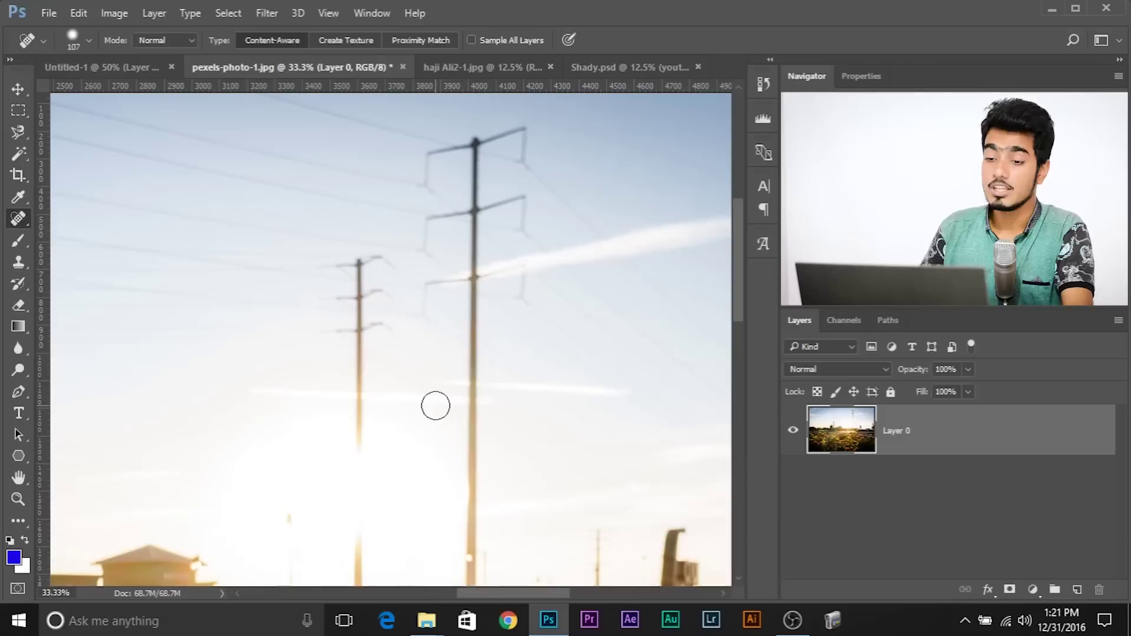
left_click(475, 129)
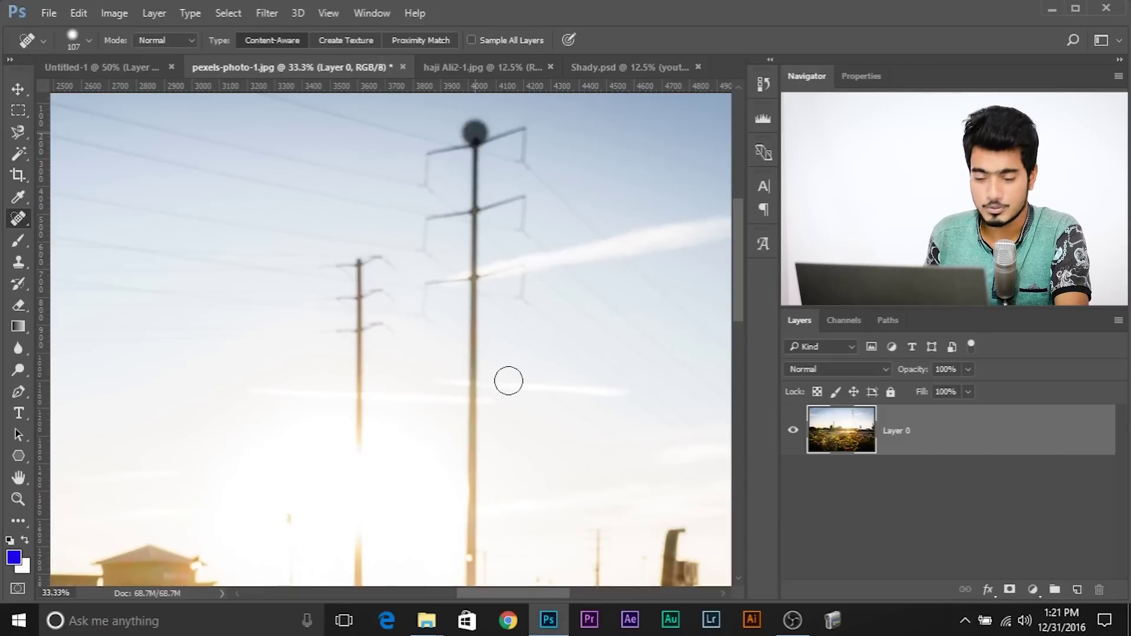
left_click_drag(450, 358, 422, 273)
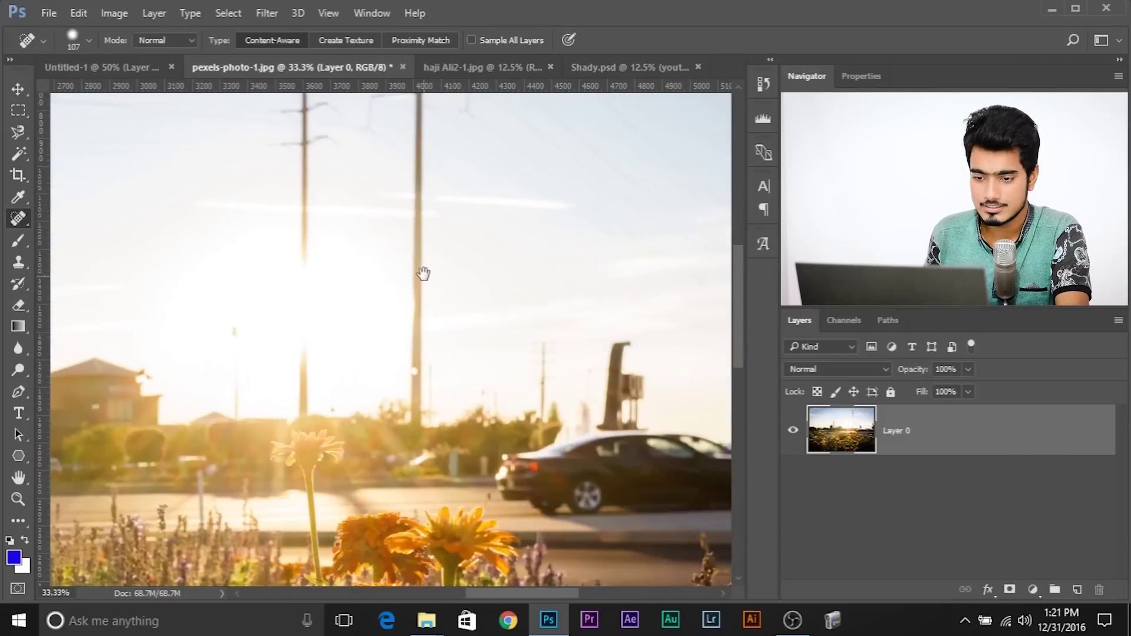
left_click(417, 387, "shift")
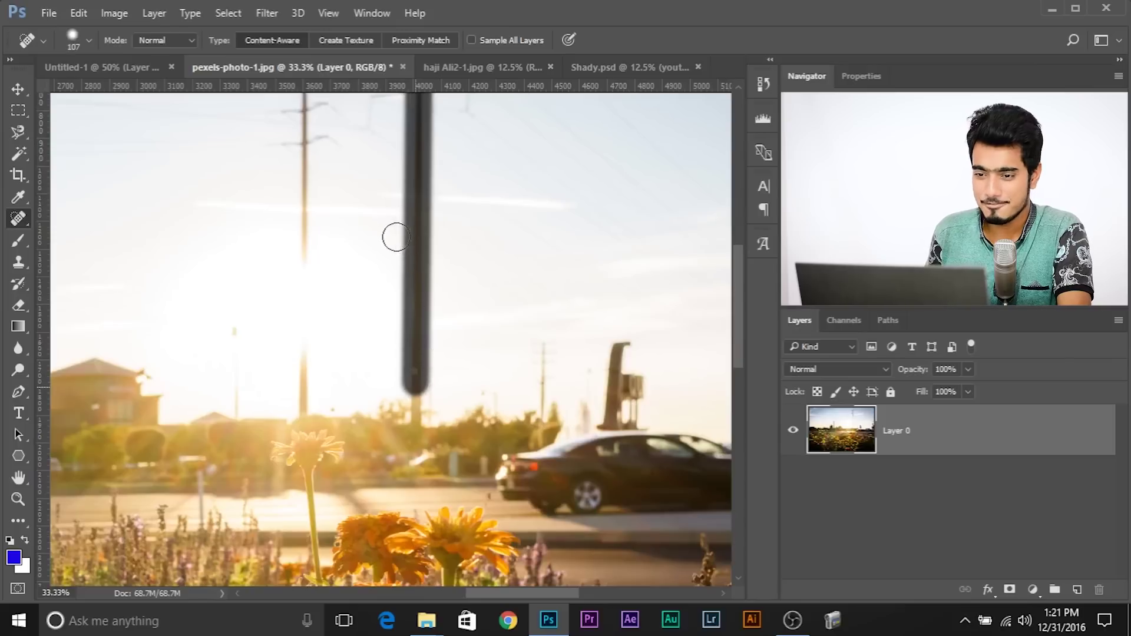
Reduce the healing brush to 65 px and remove the shorter utility pole with a straight stroke from its top to near its base
left_click_drag(399, 169, 408, 404)
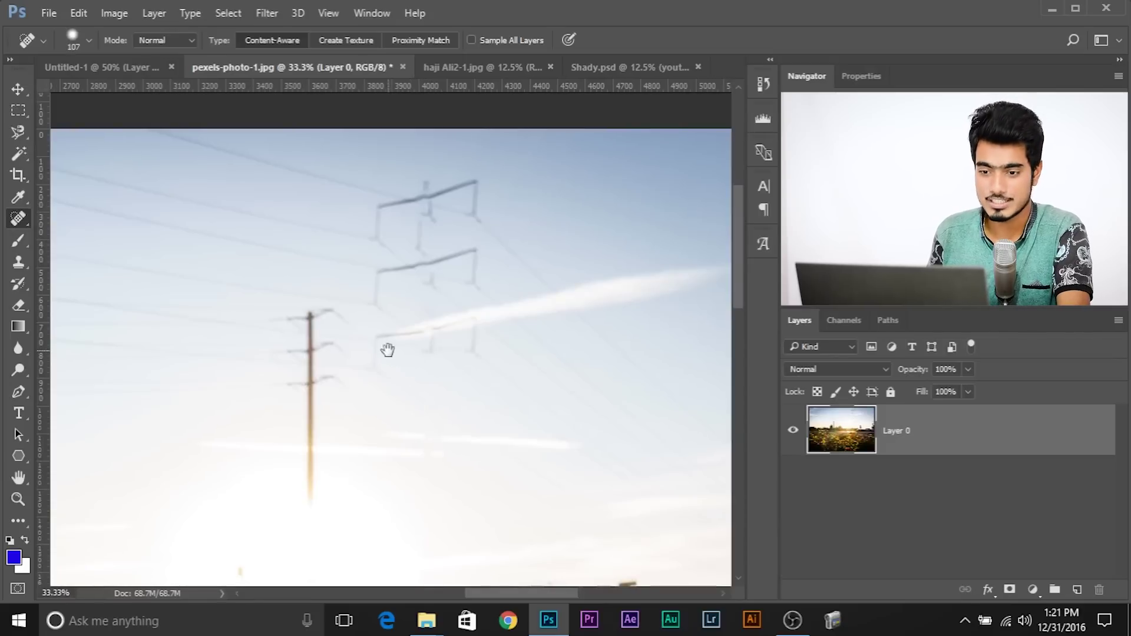
left_click_drag(387, 348, 425, 228)
key("bracketleft")
key("bracketleft")
key("bracketleft")
key("bracketleft")
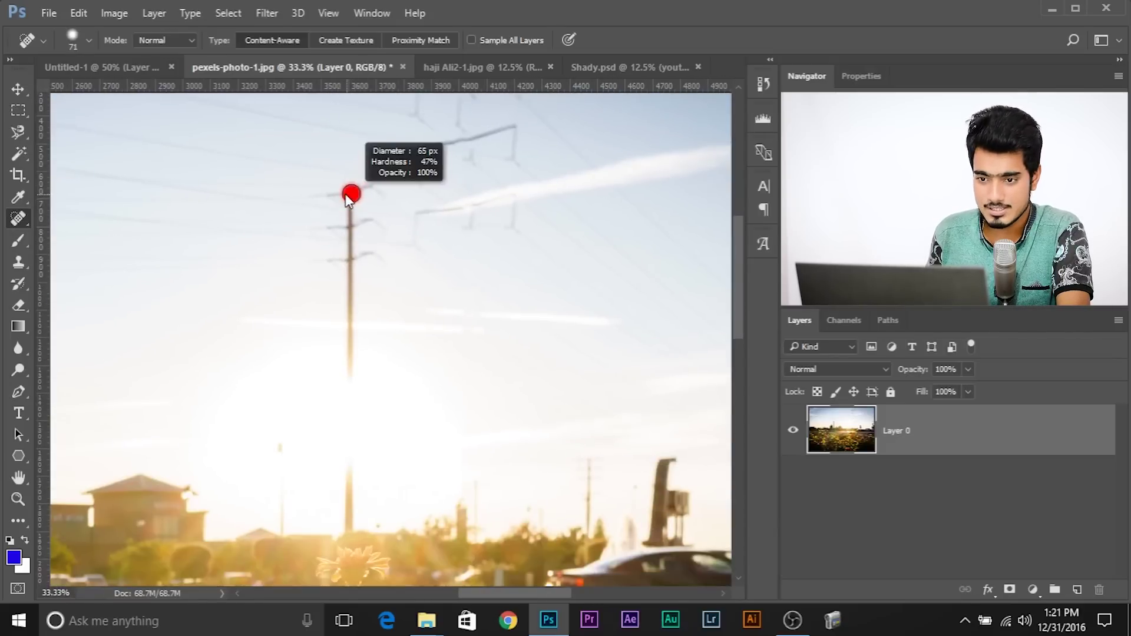
left_click(349, 190)
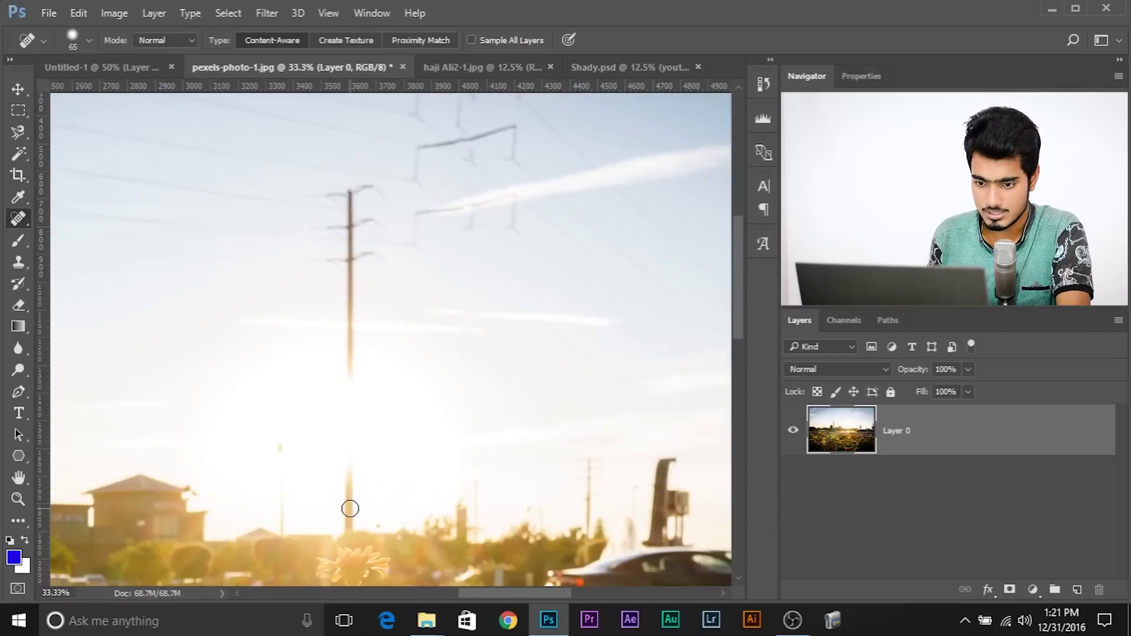
left_click(348, 508, "shift")
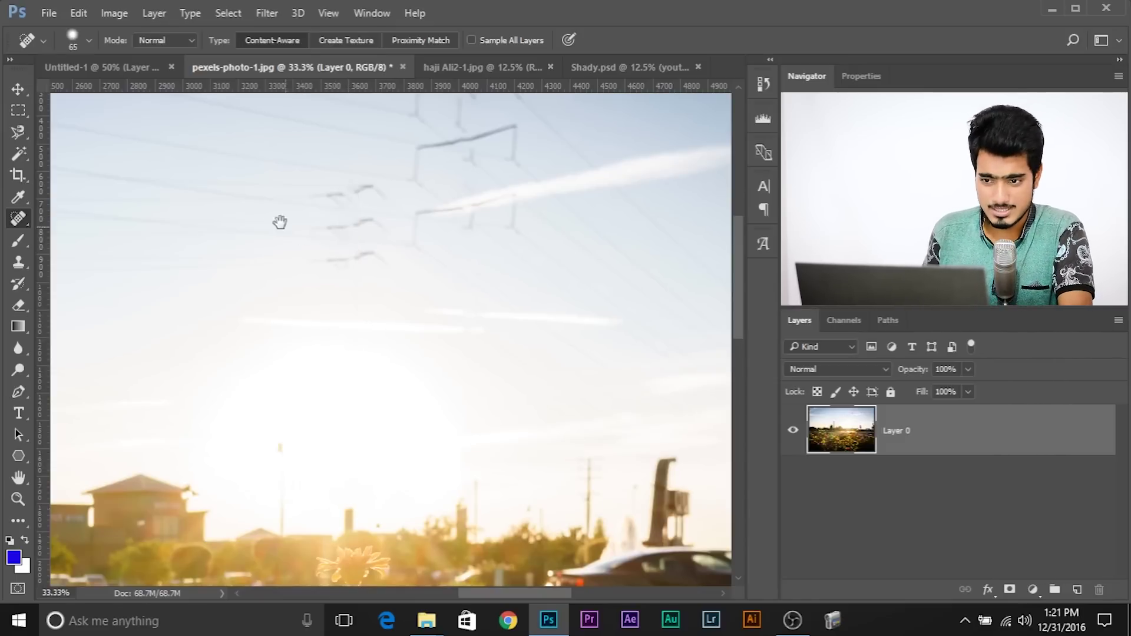
Remove the uppermost power line with connected straight Spot Healing Brush strokes from the photo's top edge past the pylon
left_click_drag(300, 255, 465, 427)
left_click_drag(402, 325, 424, 317)
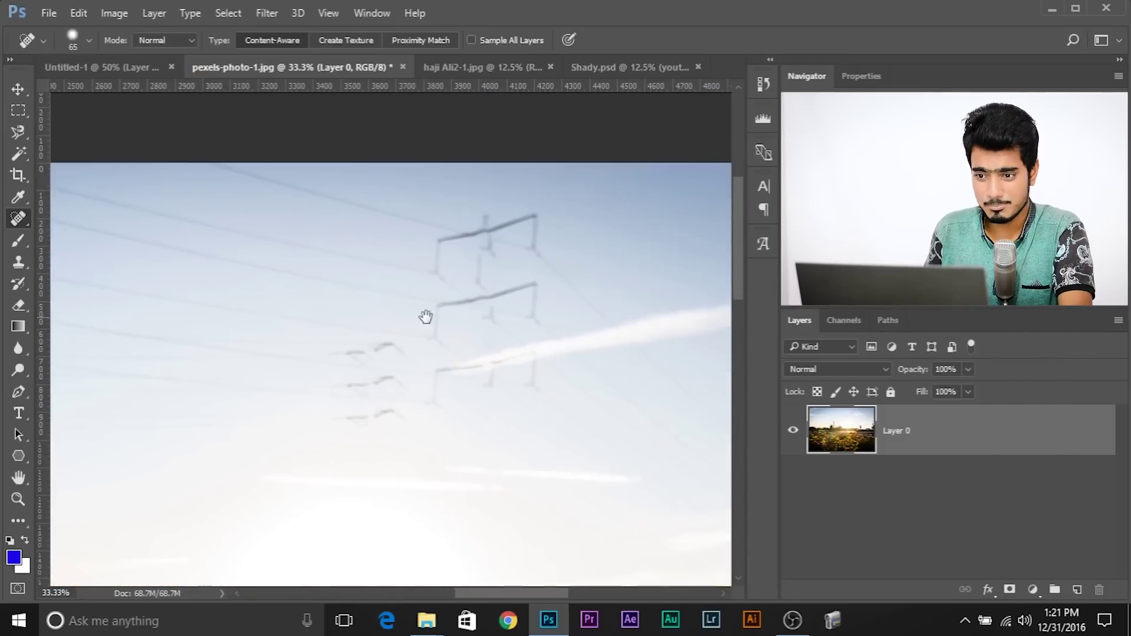
left_click(353, 220, "shift")
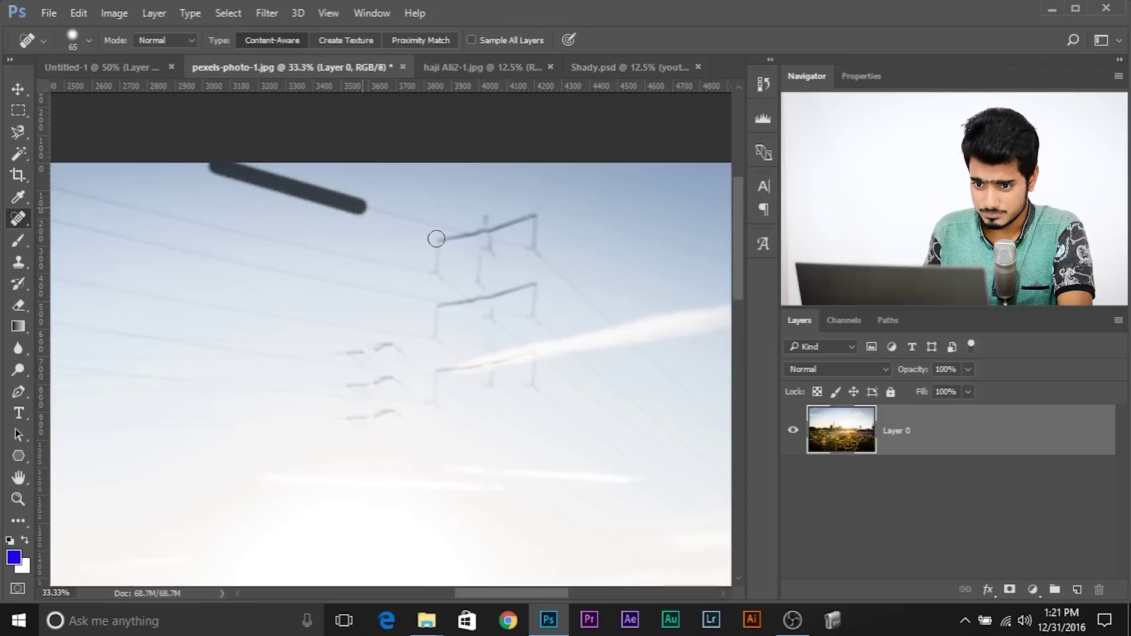
left_click(510, 247, "shift")
left_click(614, 316, "shift")
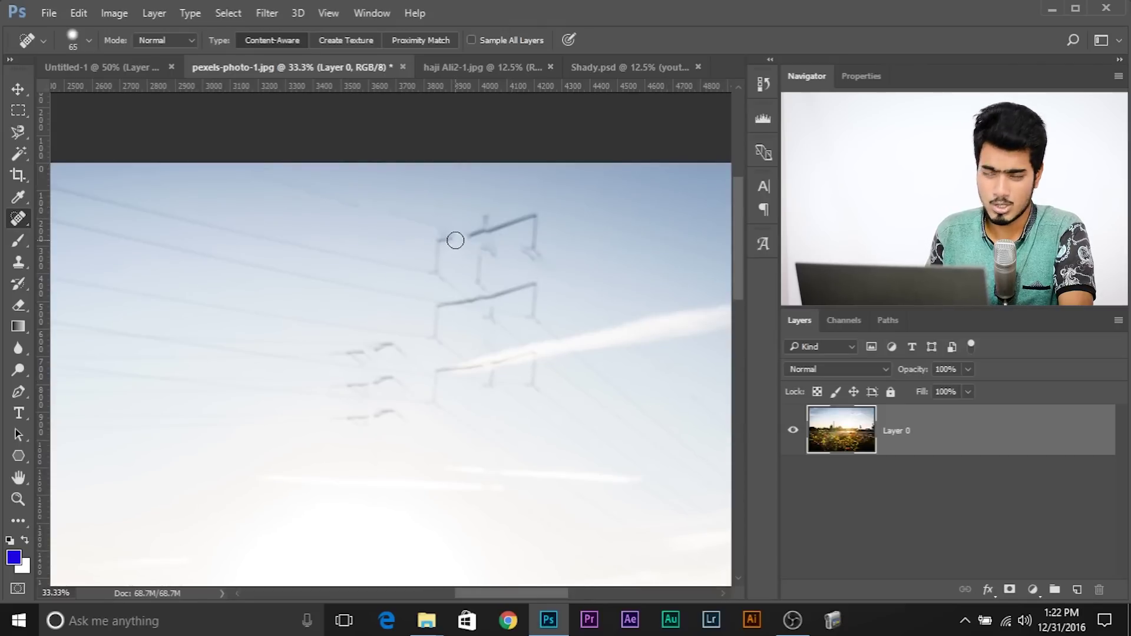
key("ctrl+minus")
key("ctrl+minus")
key("ctrl+minus")
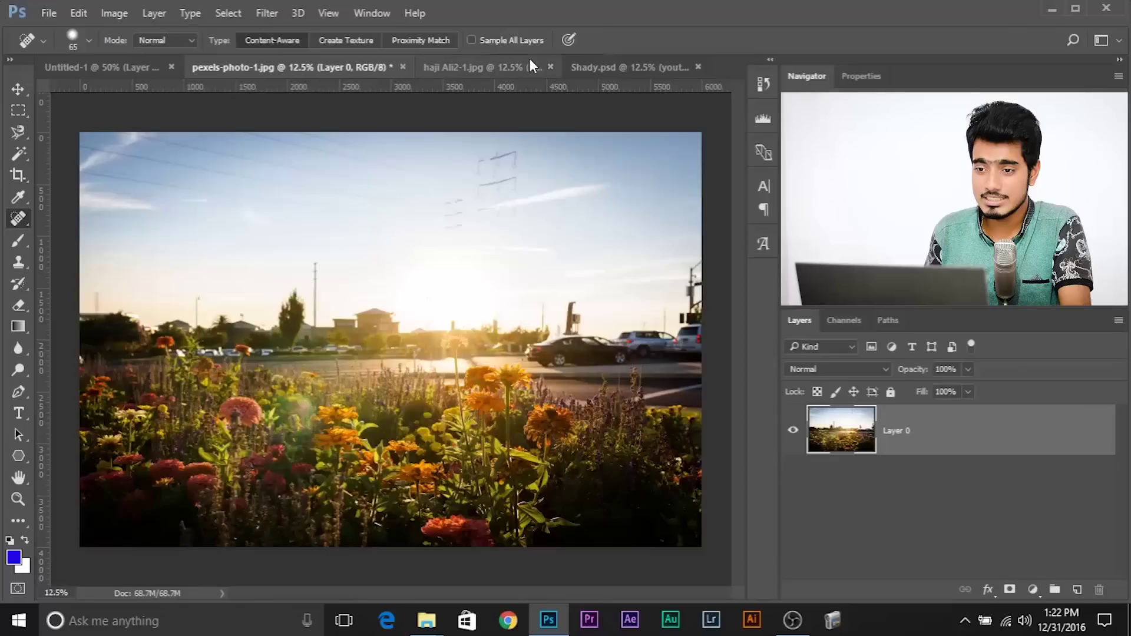
Switch to the haji Ali2-1.jpg document and remove the white wire crossing the tree roots with connected straight Spot Healing Brush strokes
left_click(522, 68)
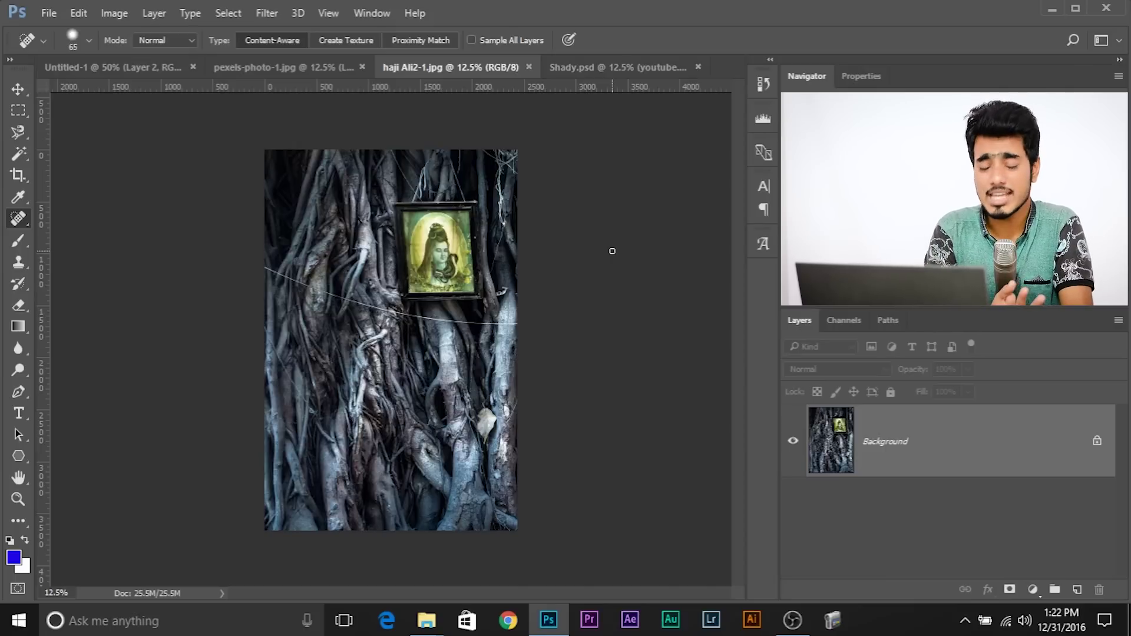
key("ctrl+plus")
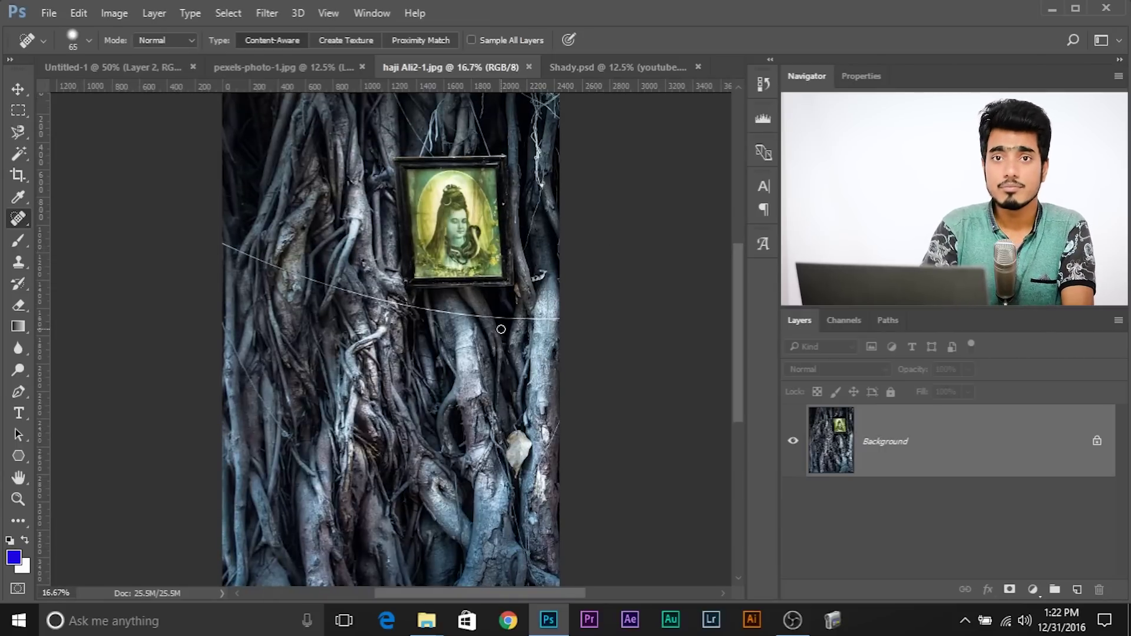
key("ctrl+plus")
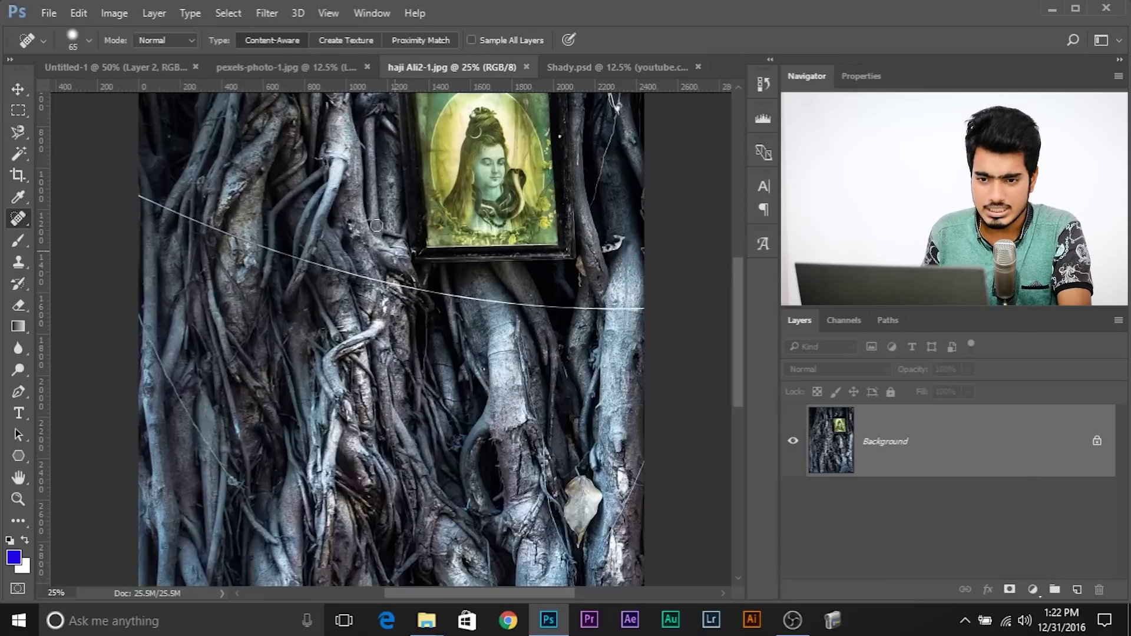
left_click_drag(138, 192, 238, 240)
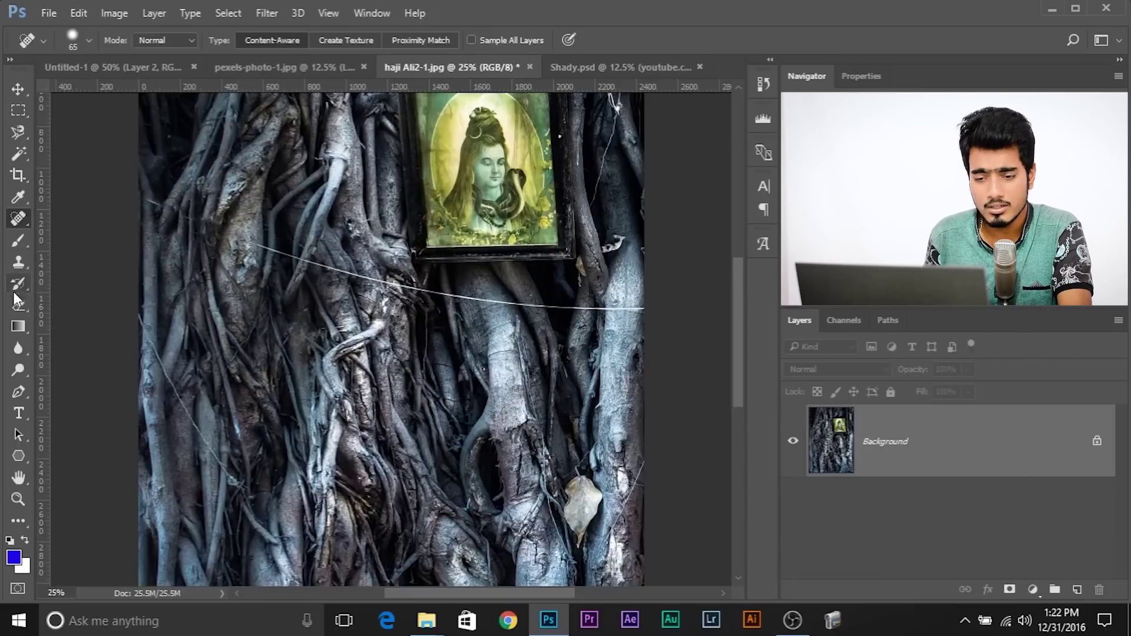
key("ctrl+z")
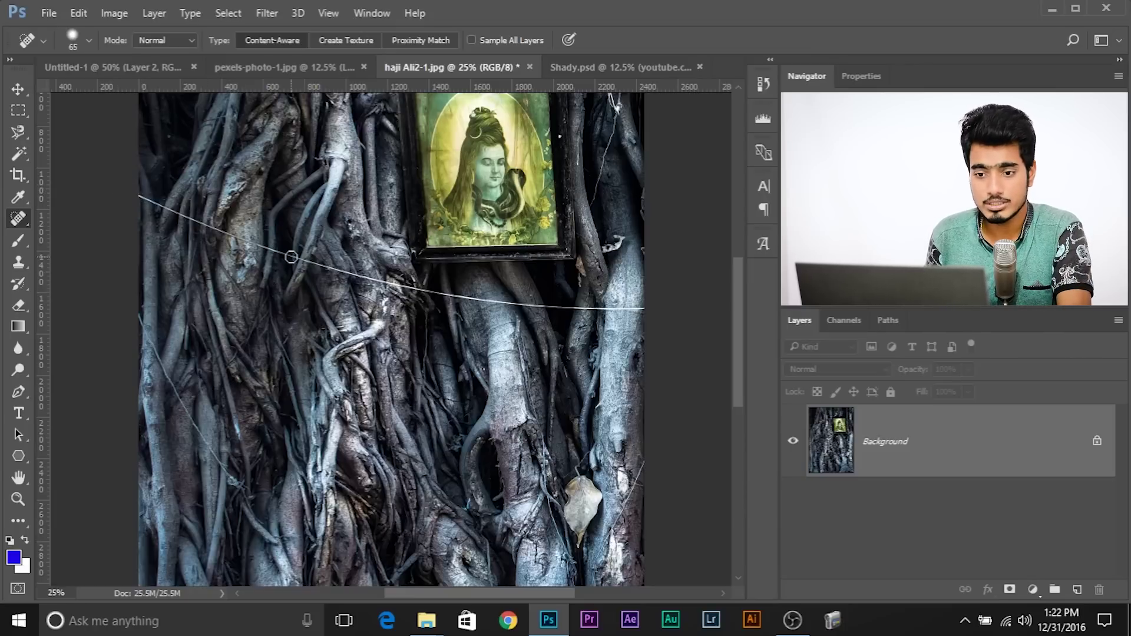
left_click(292, 256, "shift")
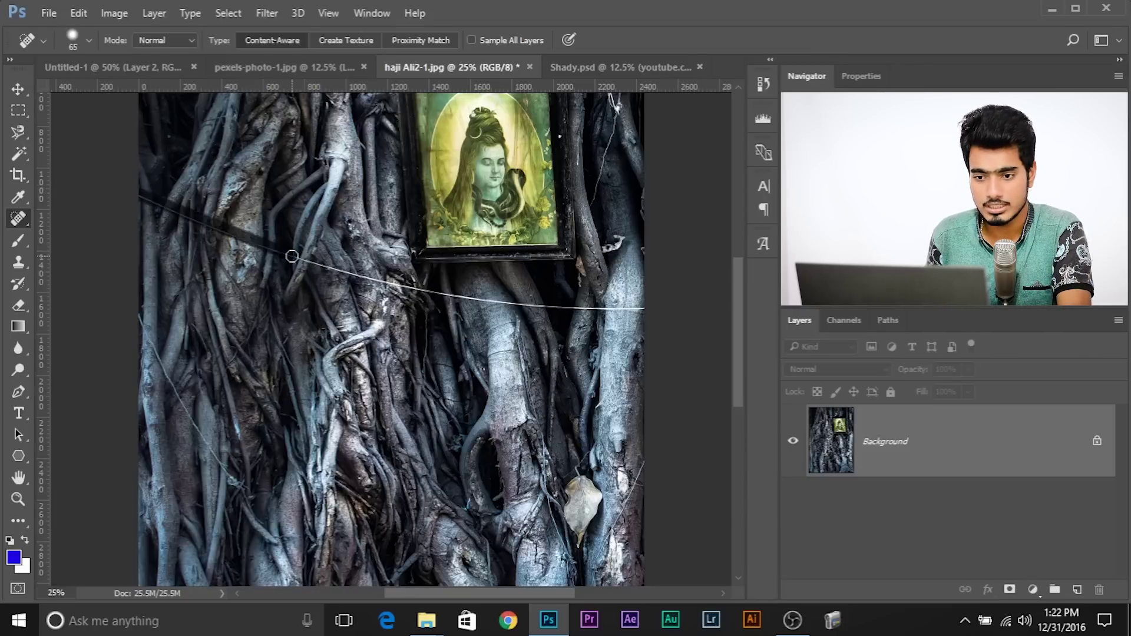
left_click(378, 284, "shift")
left_click(539, 305, "shift")
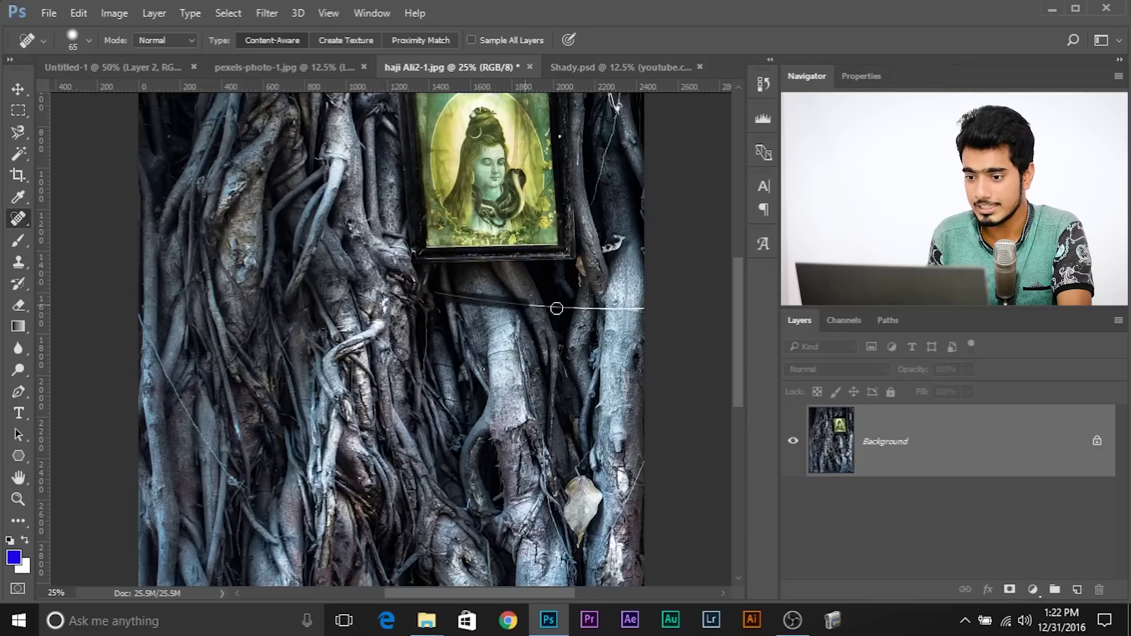
left_click(667, 308, "shift")
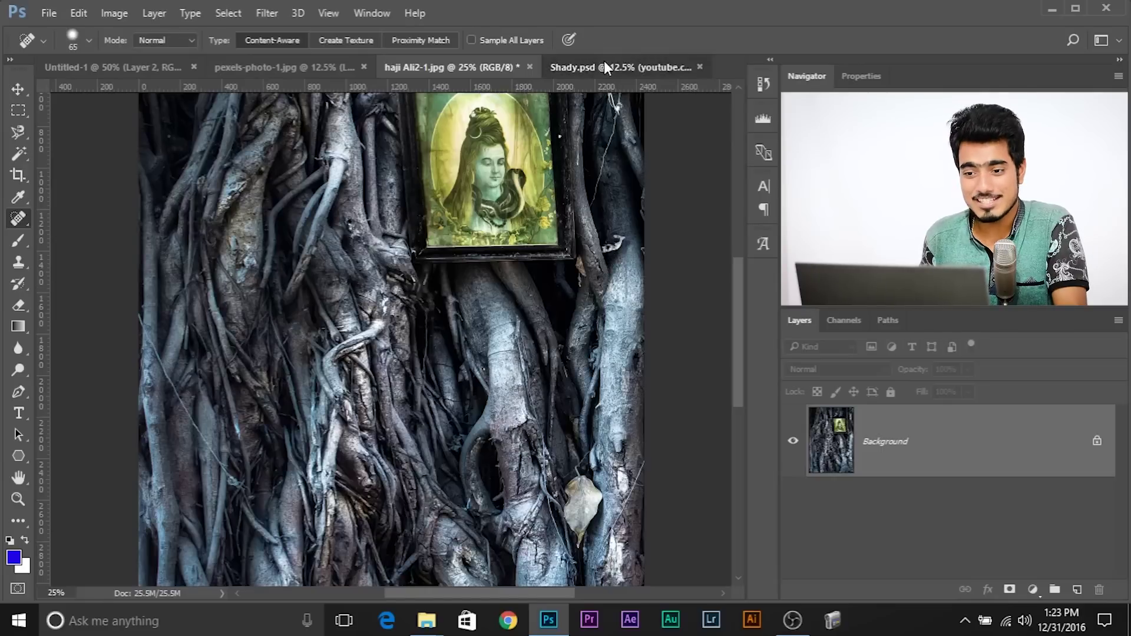
Switch to the Shady.psd document and locate its two orange-handrail-on-stairs layers near the bottom of the layer stack
left_click(603, 63)
key("ctrl+minus")
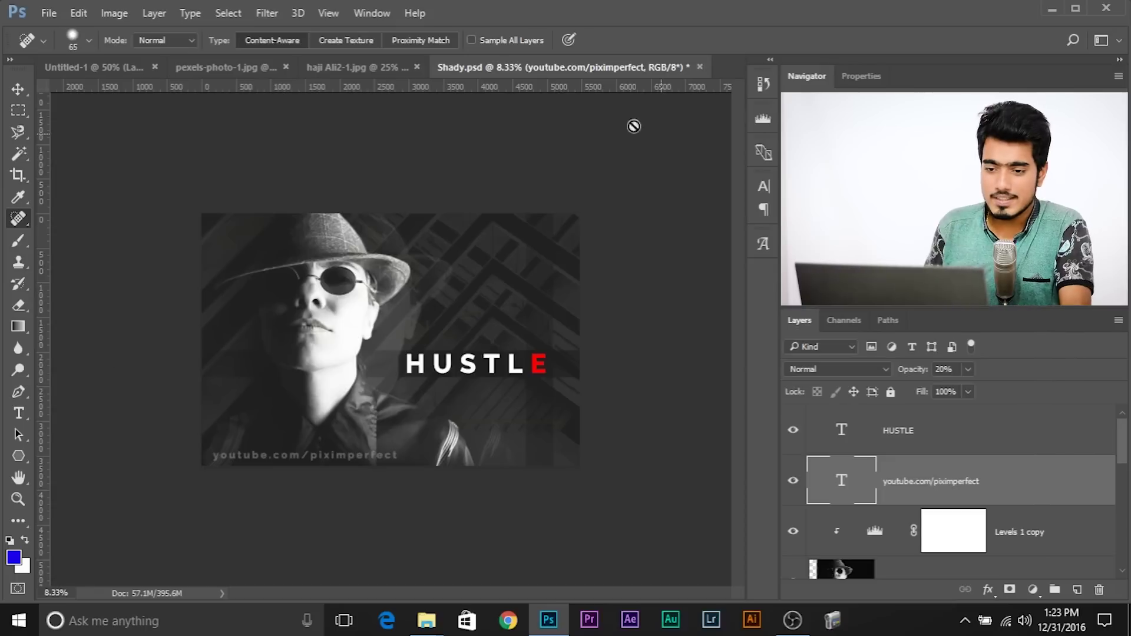
key("ctrl+plus")
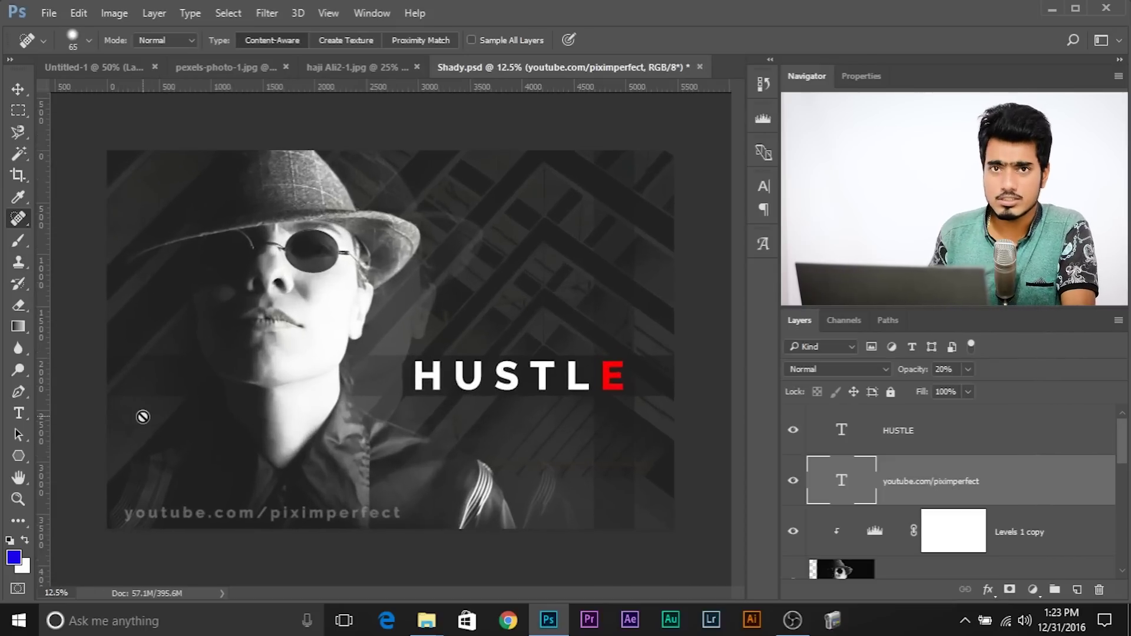
scroll(806, 540, "down", 10)
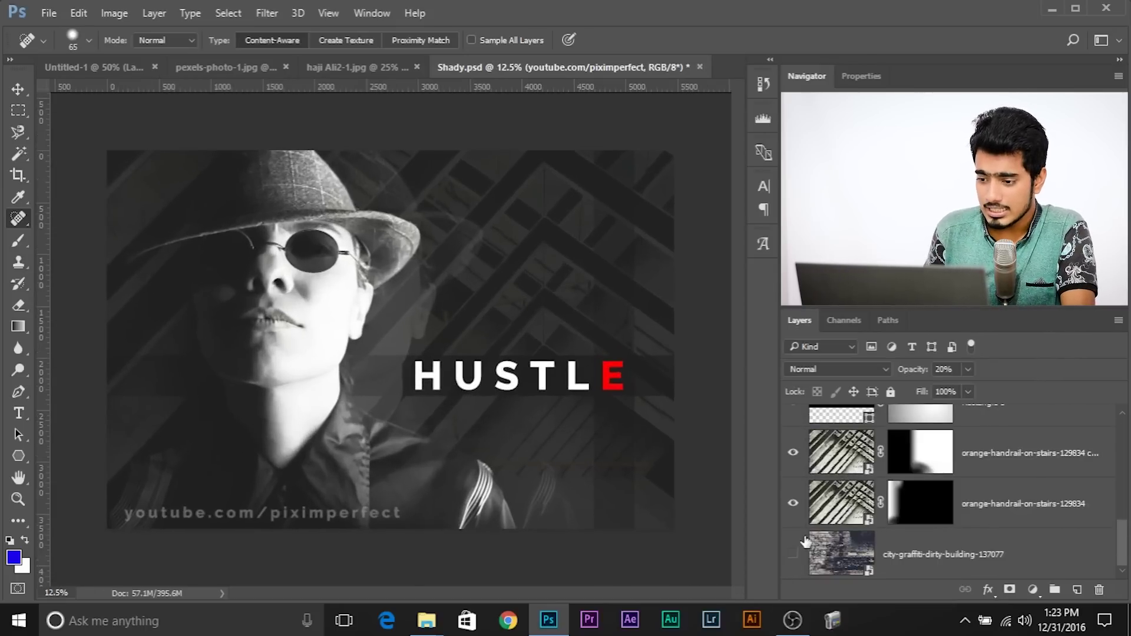
Toggle the visibility of each masked orange-handrail-on-stairs layer to examine its effect on the poster background
left_click(792, 453)
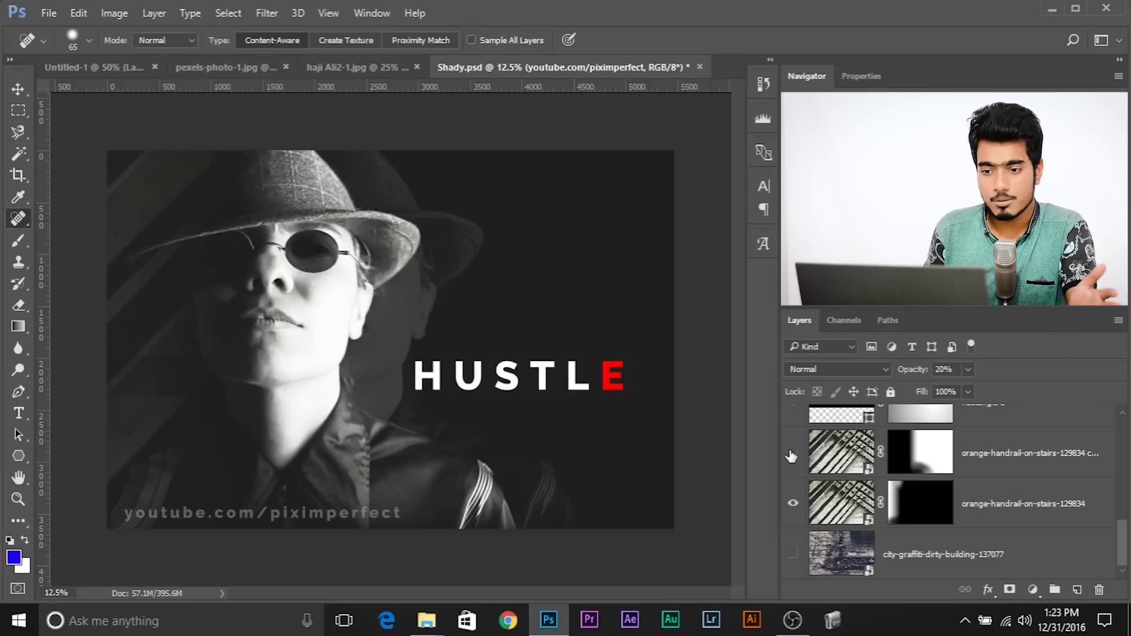
left_click(792, 453)
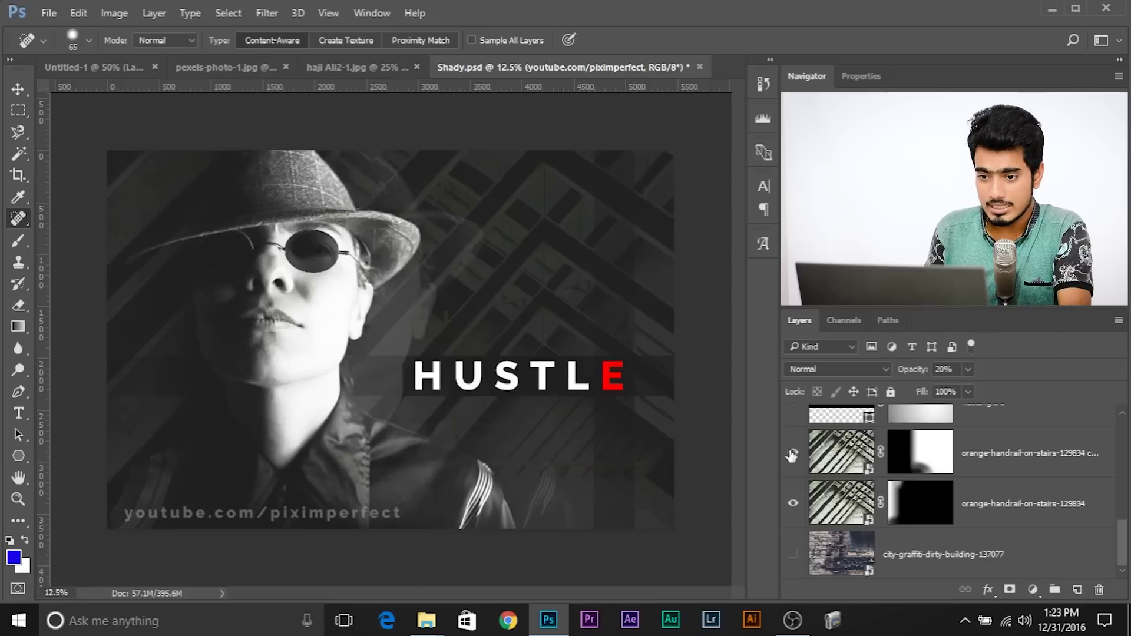
left_click(790, 511)
left_click(790, 513)
left_click(786, 516)
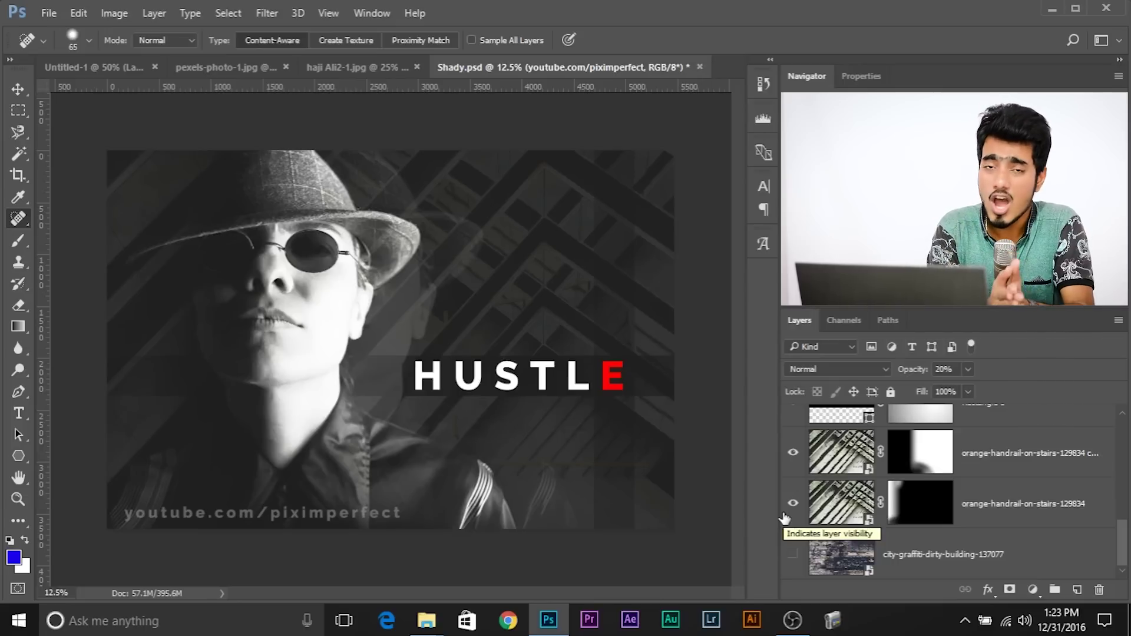
Delete the orange-handrail-on-stairs-129834 layer and the layer mask of its copy, and check the copy by toggling its visibility
left_click_drag(1025, 505, 1099, 589)
left_click_drag(921, 499, 1099, 591)
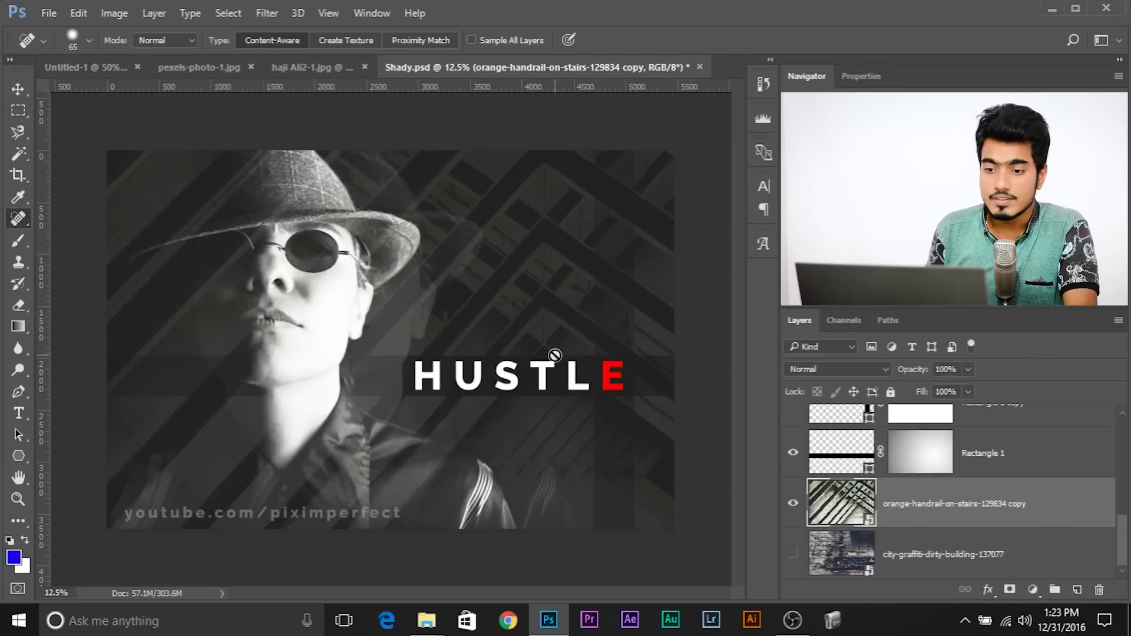
left_click(790, 506)
left_click(790, 506)
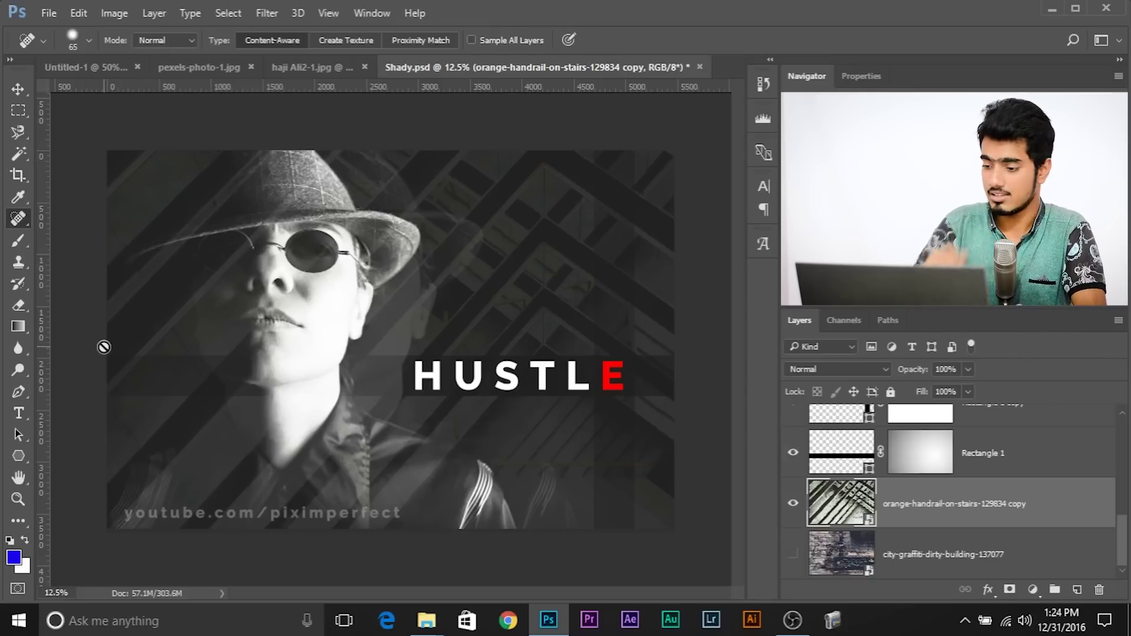
Add a white layer mask to the handrail copy layer and set up a soft black brush of size 1872
left_click(1010, 590)
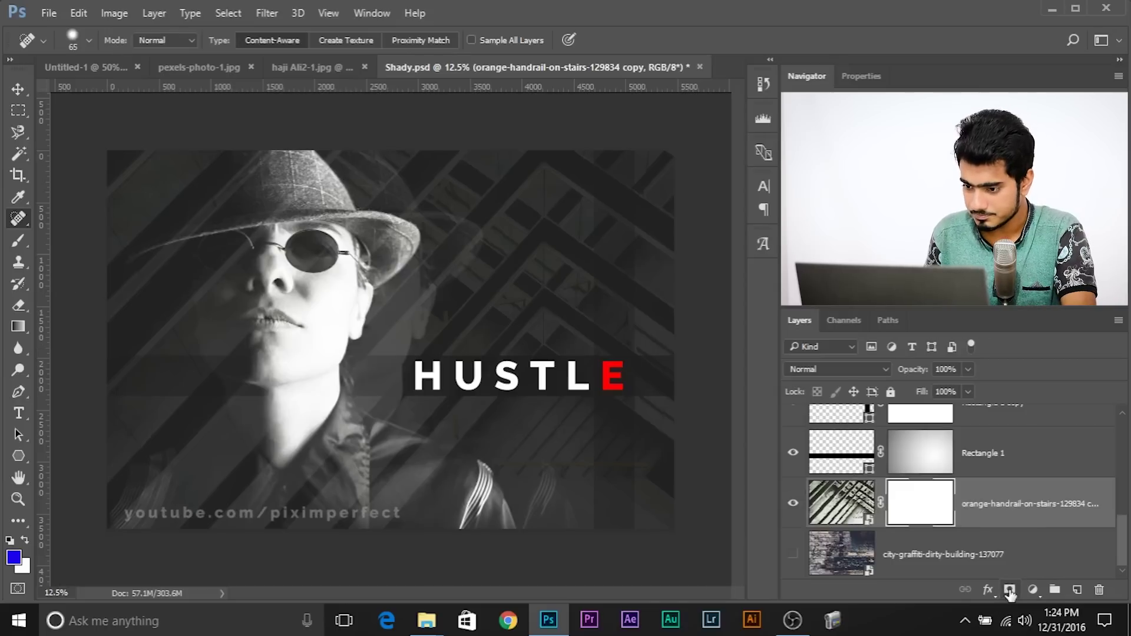
key("b")
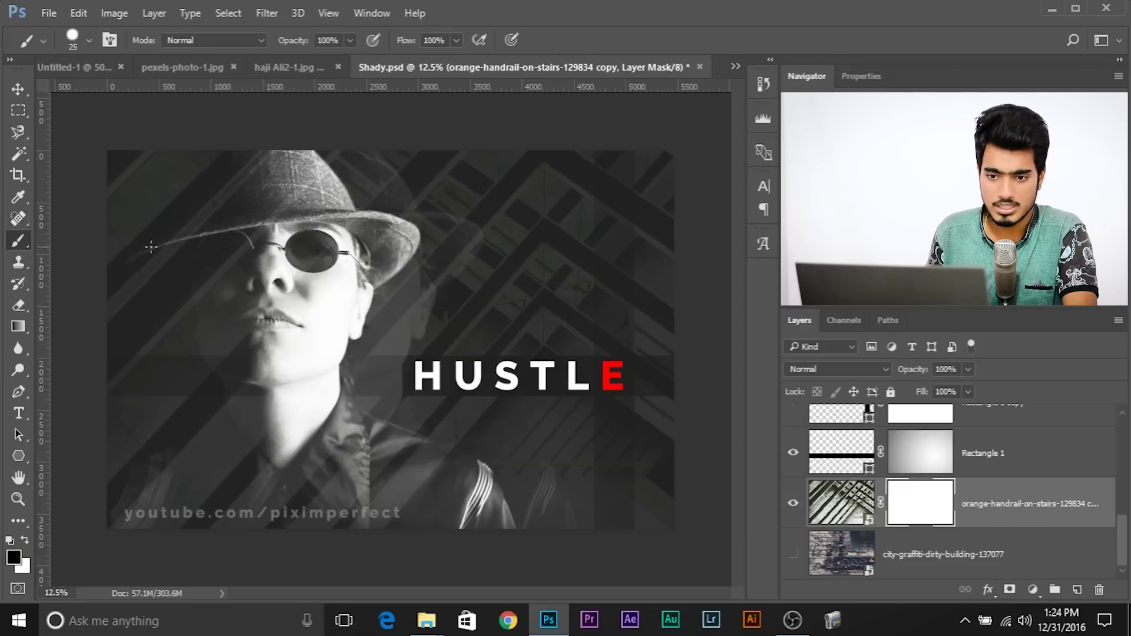
left_click_drag(268, 260, 415, 253)
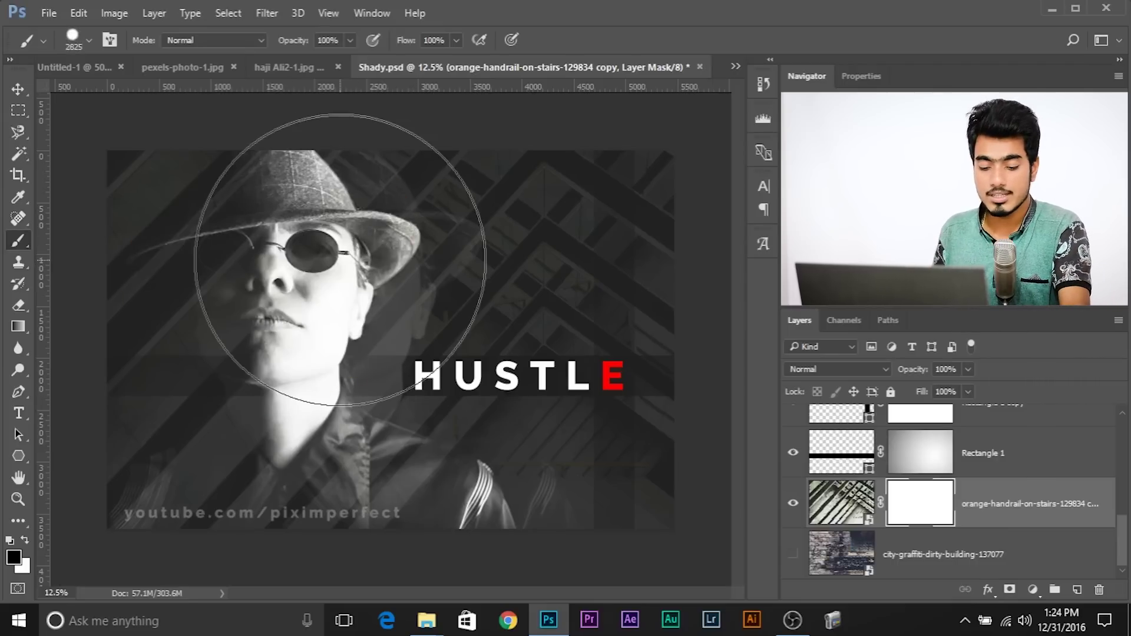
key("alt")
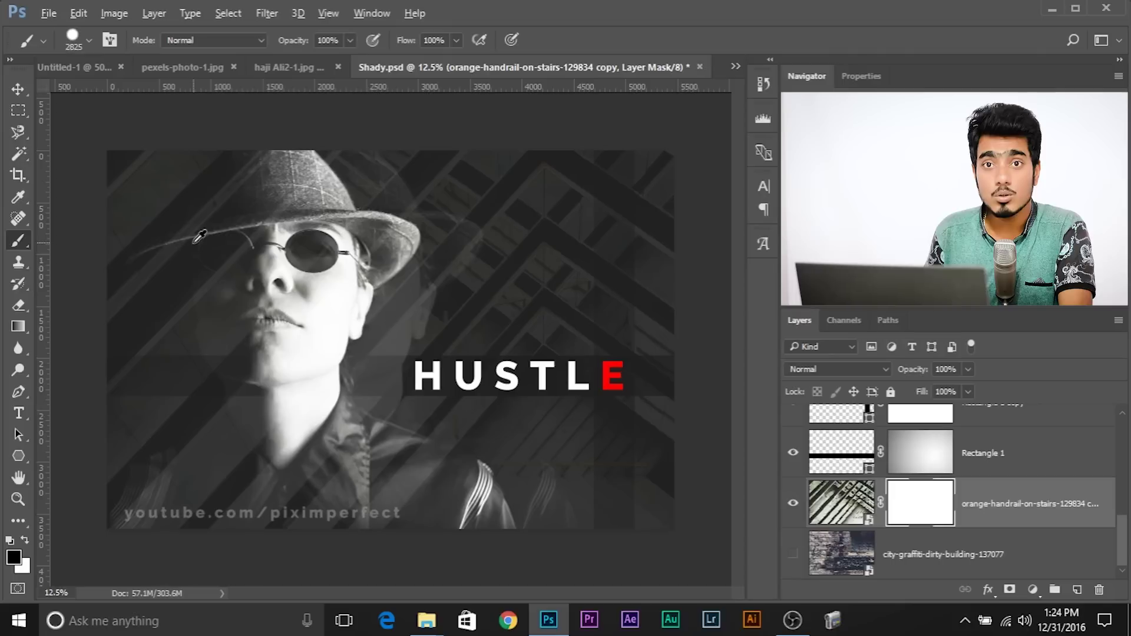
mouse_move(348, 242)
left_mouse_down()
mouse_move(518, 248)
mouse_move(547, 261)
mouse_move(380, 255)
mouse_move(341, 4)
mouse_move(336, 98)
mouse_move(366, 191)
mouse_move(299, 200)
mouse_move(422, 210)
mouse_move(351, 6)
left_mouse_up()
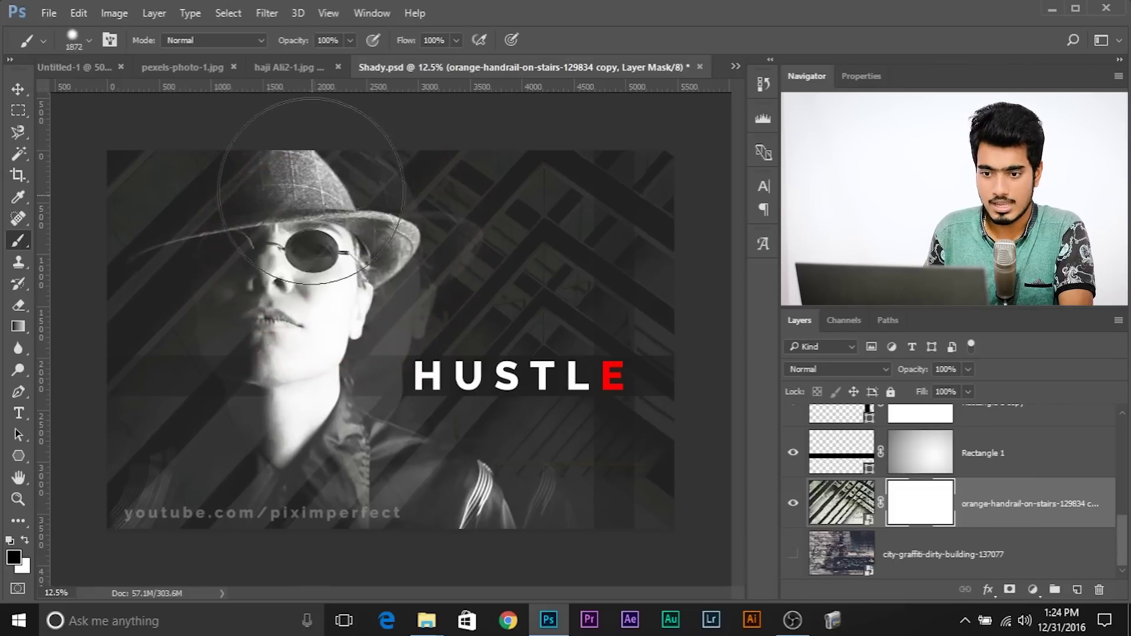
Try masking the handrails over the man with a straight black stroke from above the hat to the image's bottom edge
left_click(277, 136)
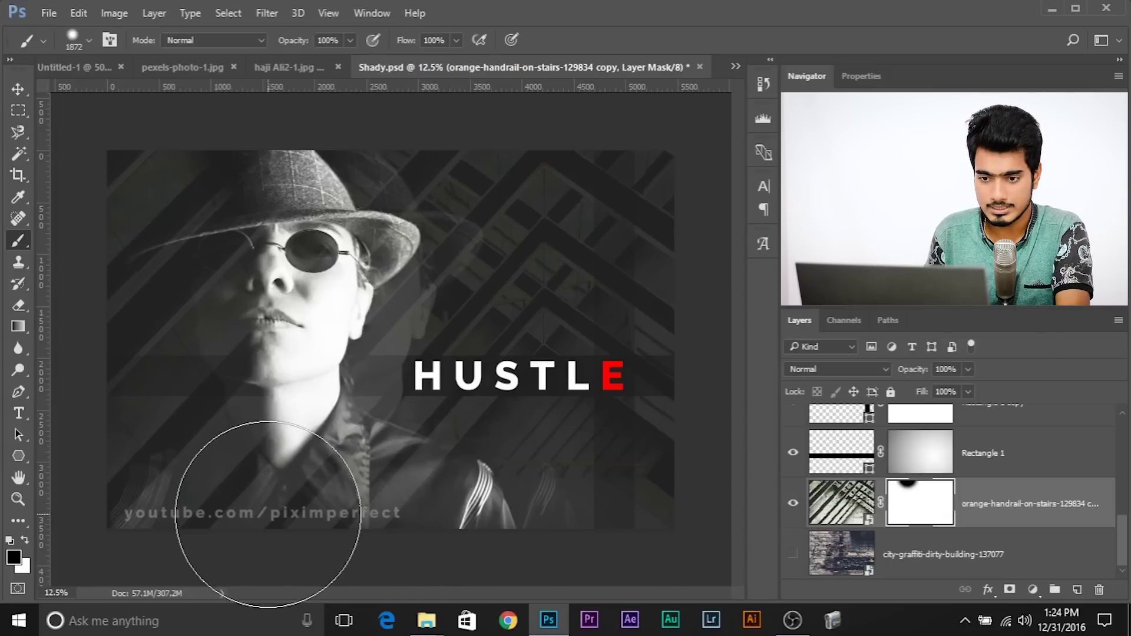
left_click(269, 513, "shift")
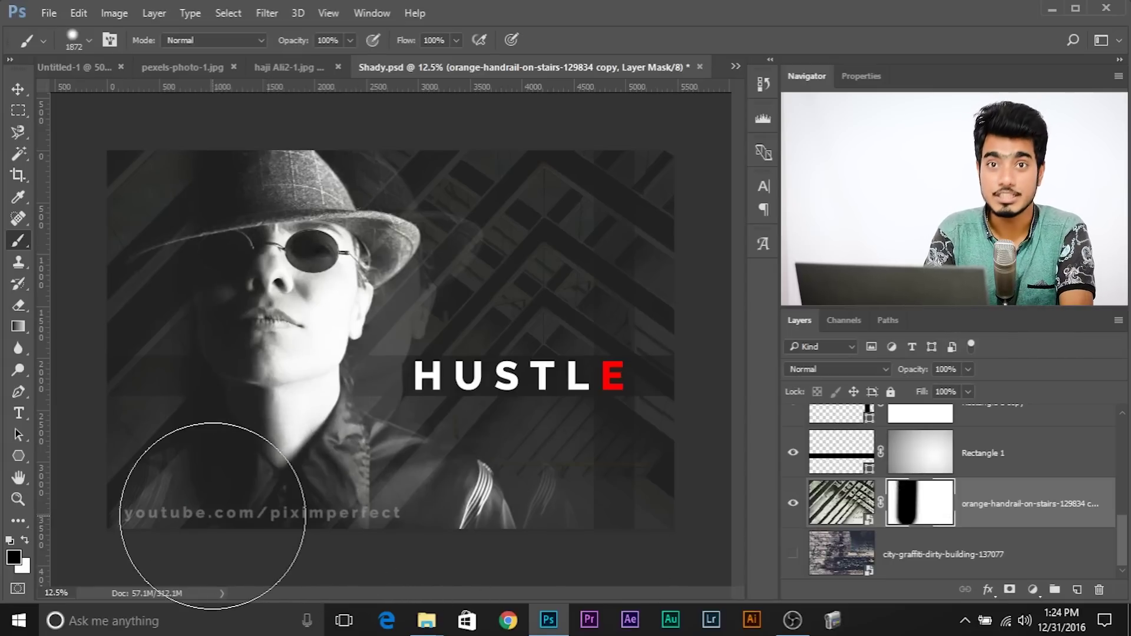
key("ctrl+z")
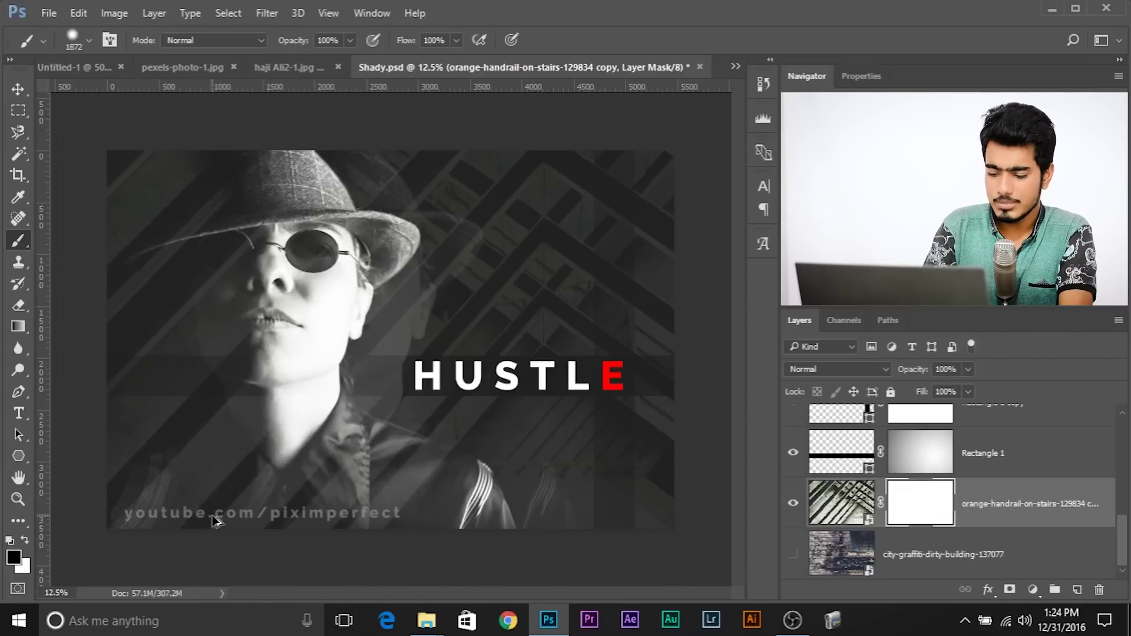
Enlarge the brush to 3552 and mask the handrails over the man with a straight black stroke from hat to bottom edge
key("ctrl+minus")
mouse_move(327, 231)
left_mouse_down()
mouse_move(378, 242)
mouse_move(357, 145)
left_mouse_up()
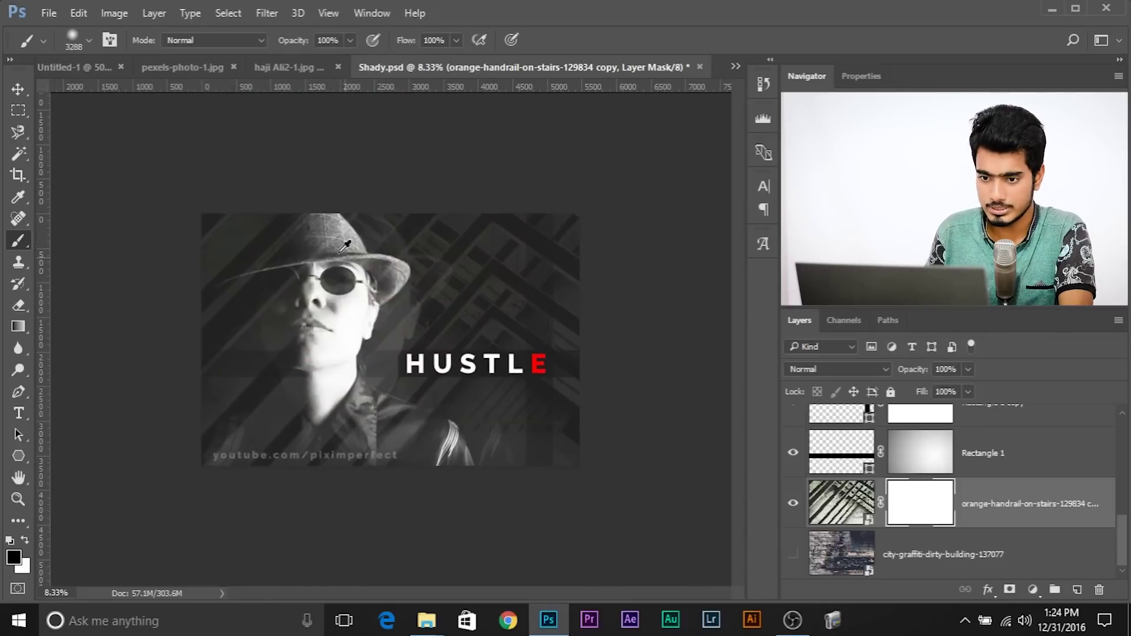
mouse_move(327, 238)
left_mouse_down()
mouse_move(329, 192)
mouse_move(348, 201)
mouse_move(321, 233)
left_mouse_up()
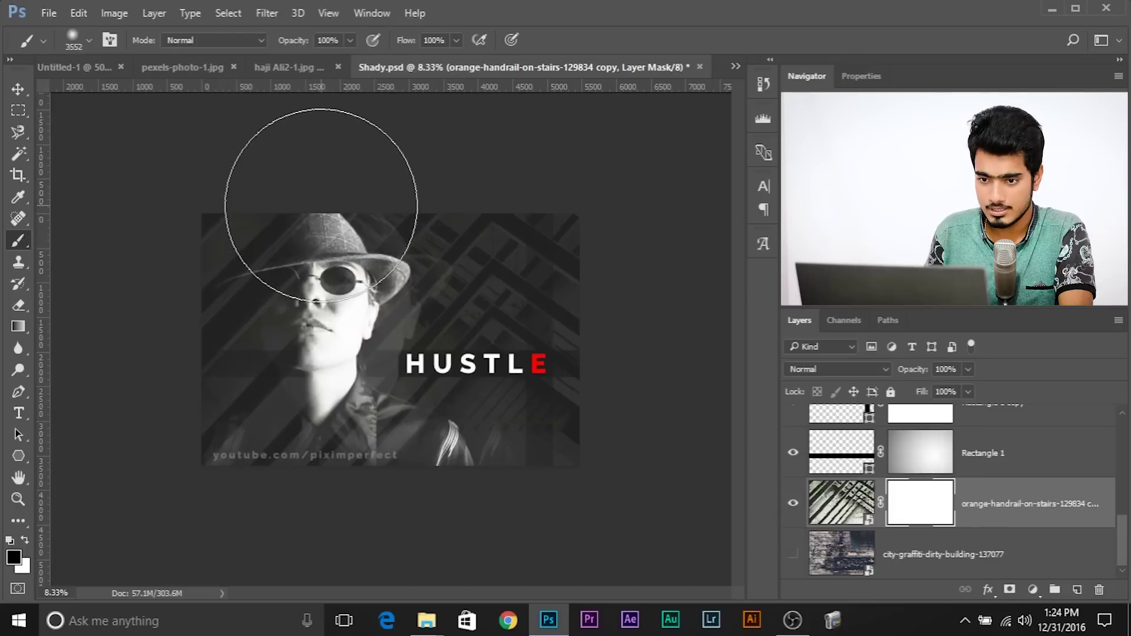
left_click(321, 205)
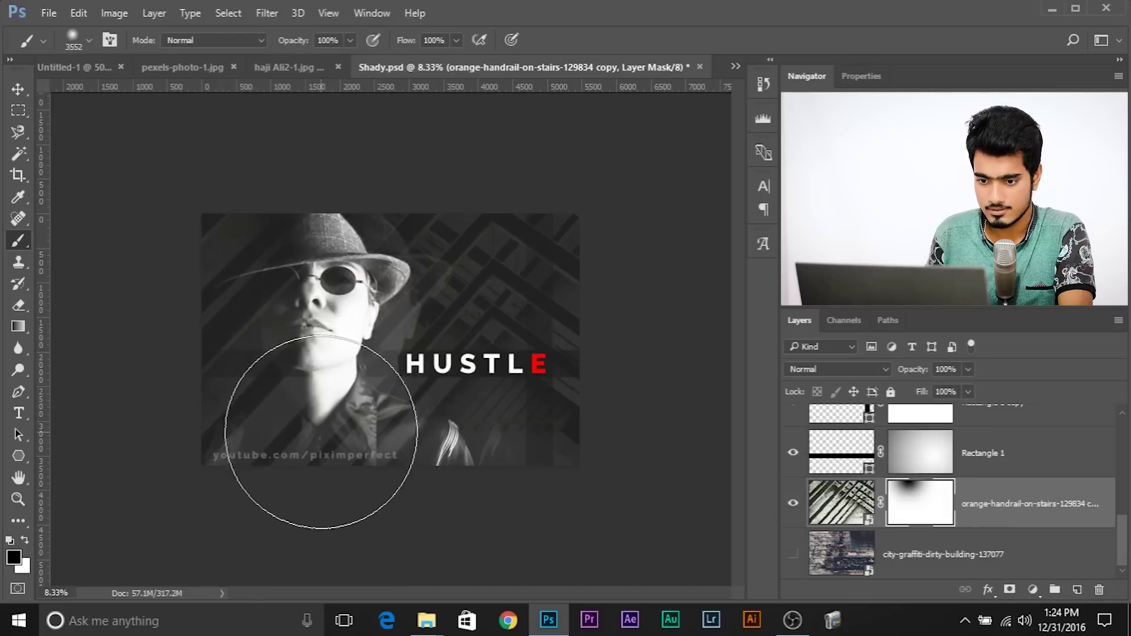
left_click_drag(316, 437, 298, 432)
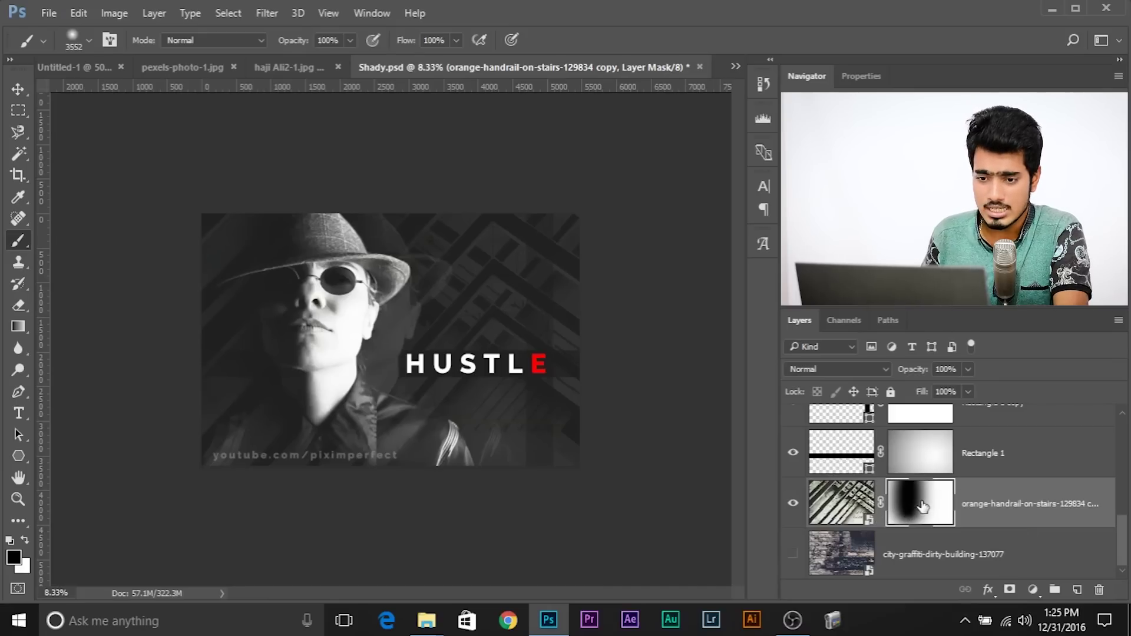
Disable and re-enable the handrail copy's layer mask to compare the poster with and without the masking
left_click(922, 507, "shift")
scroll(652, 379, "up", 1)
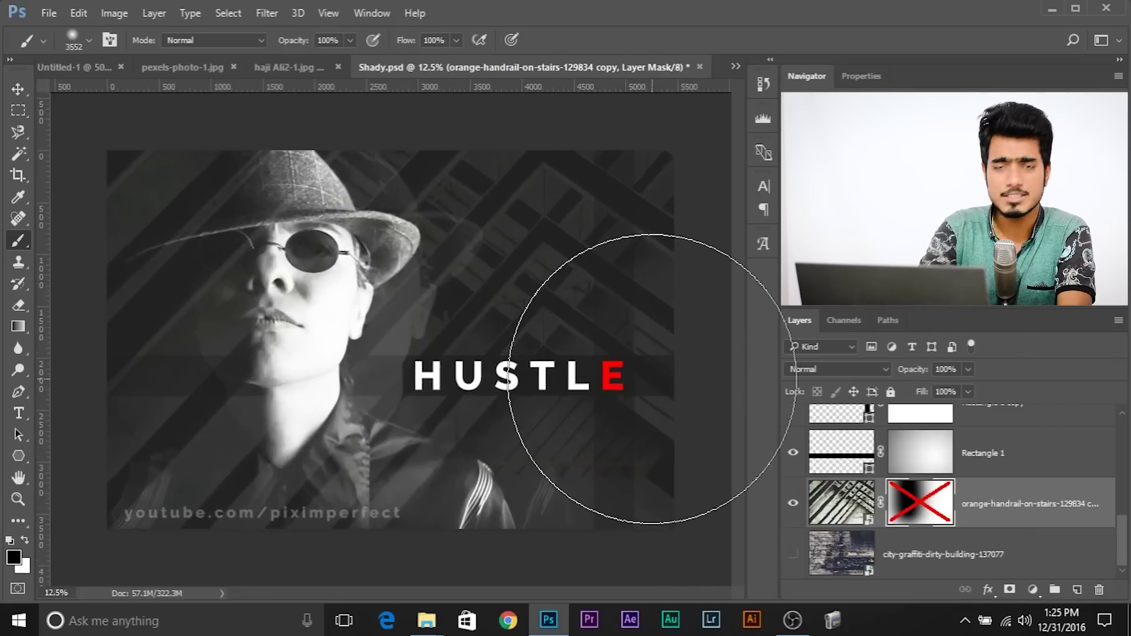
left_click(917, 504, "shift")
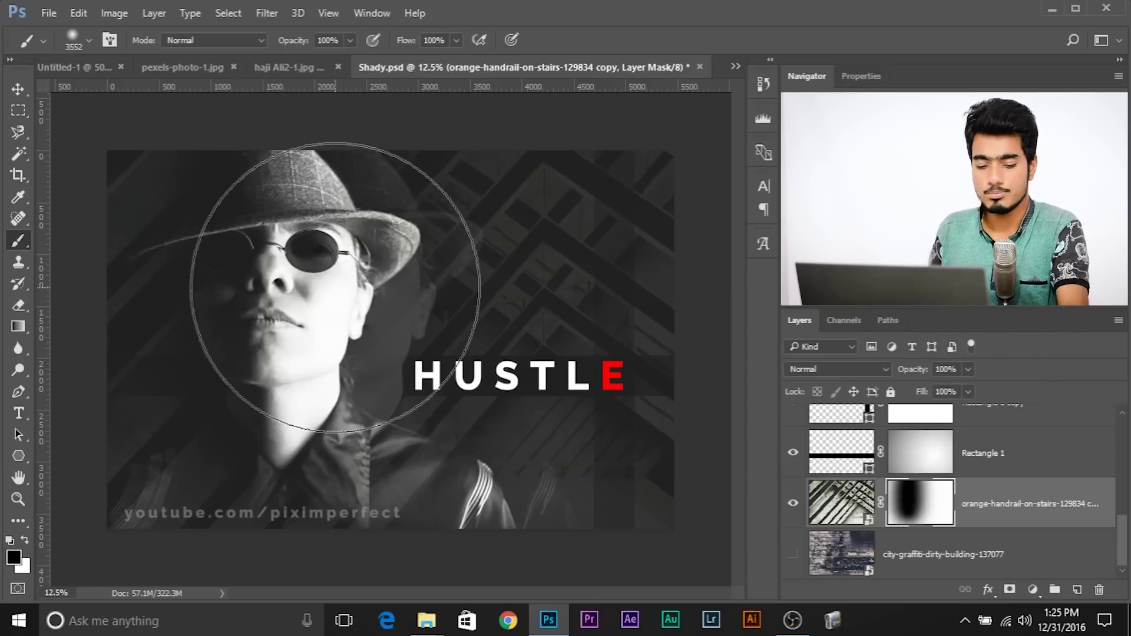
left_click(924, 505, "shift")
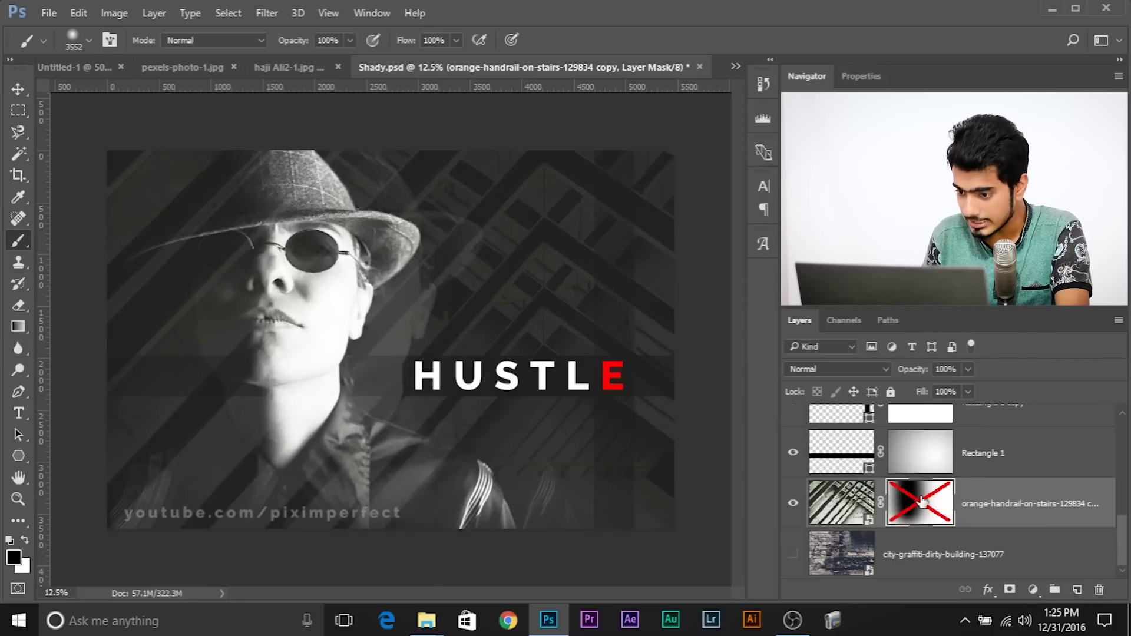
left_click(919, 503, "shift")
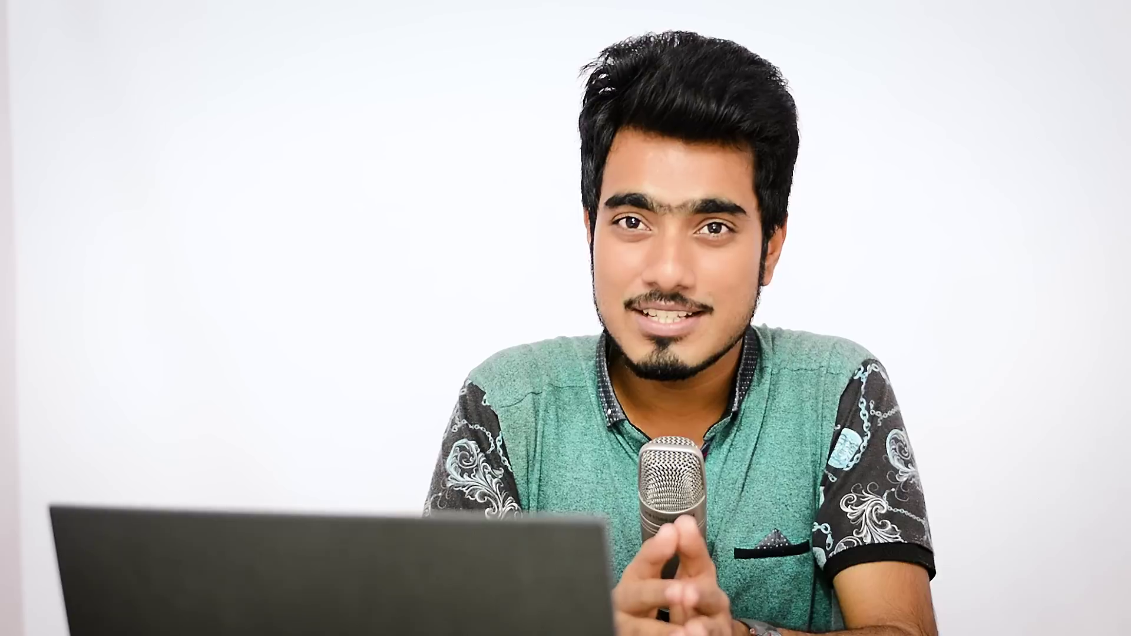